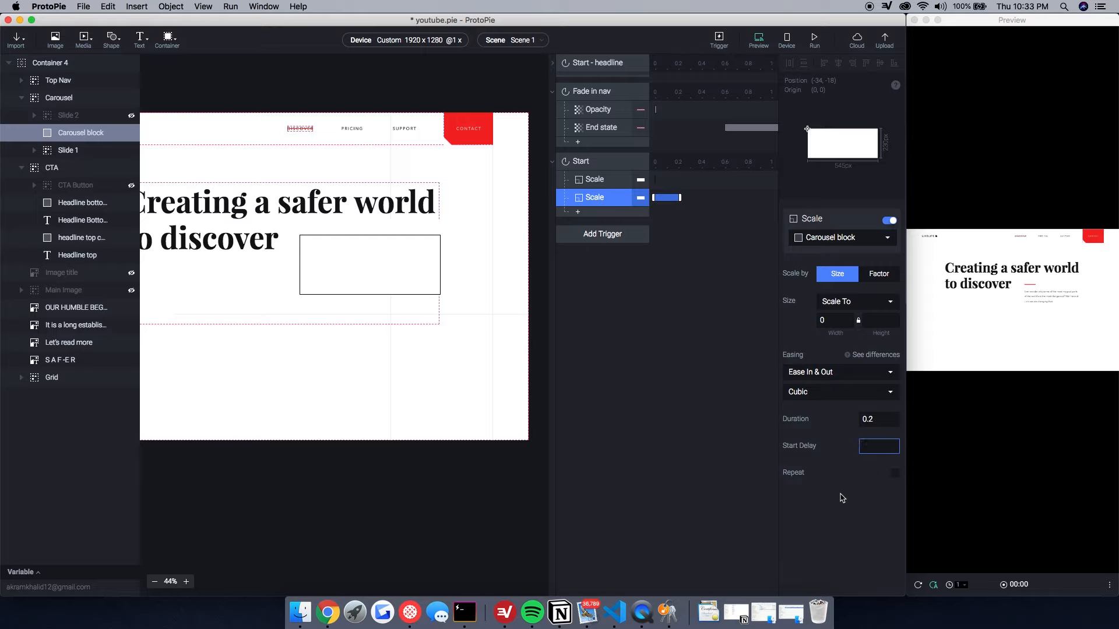
Step: Set the Carousel block Scale response's start delay to 0.8, widen the preview window and replay the prototype
{"action": "key", "text": "Return"}
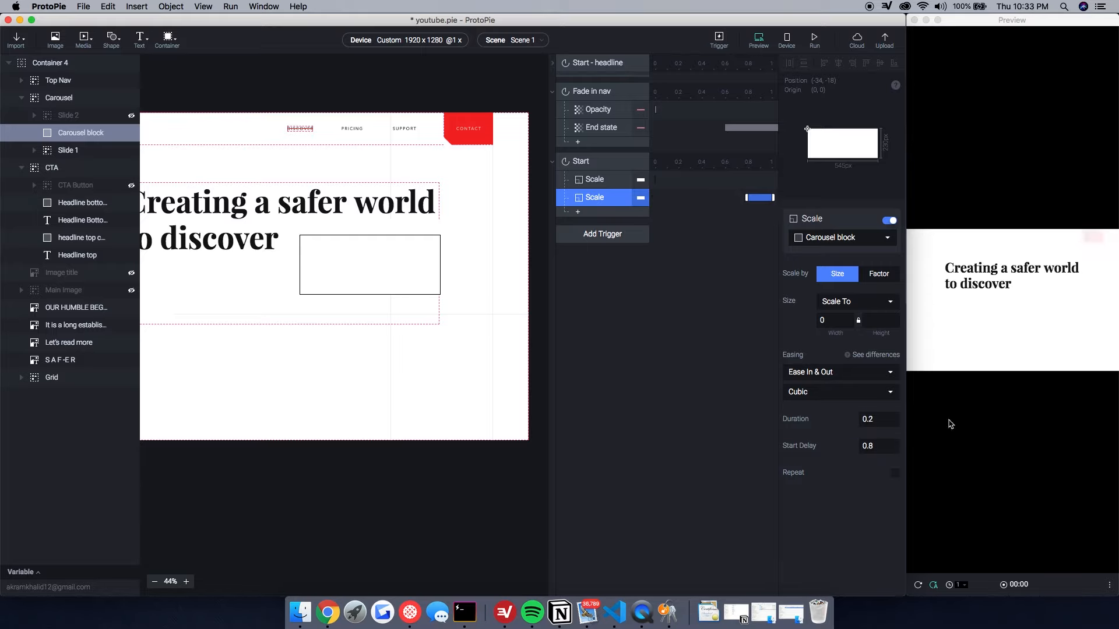
{"action": "left_click", "coordinate": [910, 491]}
{"action": "left_click_drag", "start_coordinate": [908, 490], "coordinate": [725, 498]}
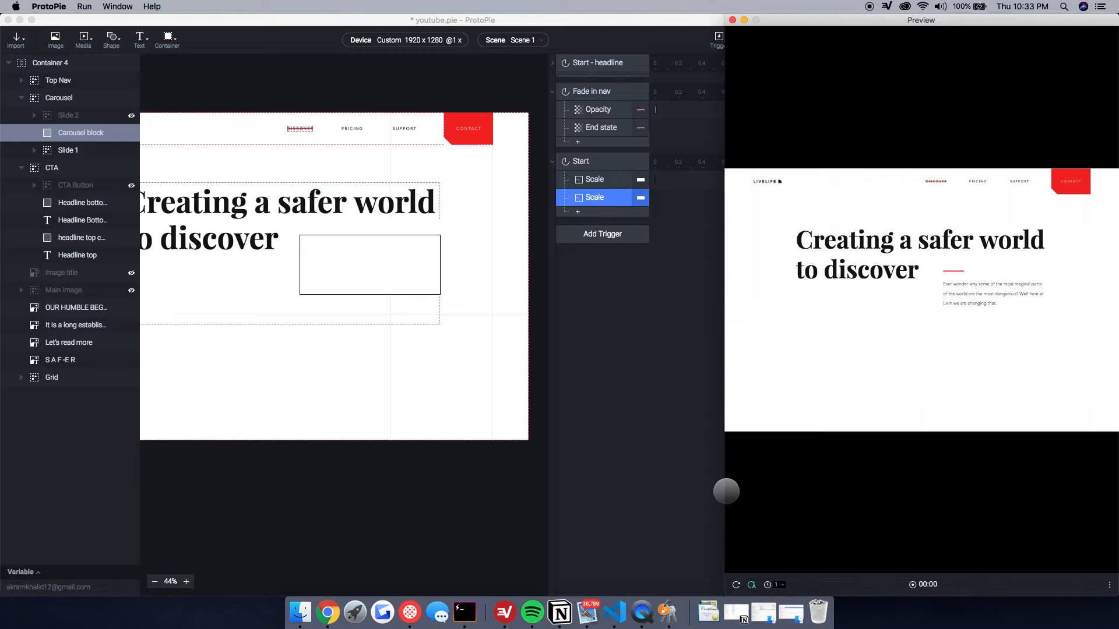
{"action": "left_click", "coordinate": [737, 586]}
{"action": "left_click", "coordinate": [737, 586]}
{"action": "left_click", "coordinate": [705, 489]}
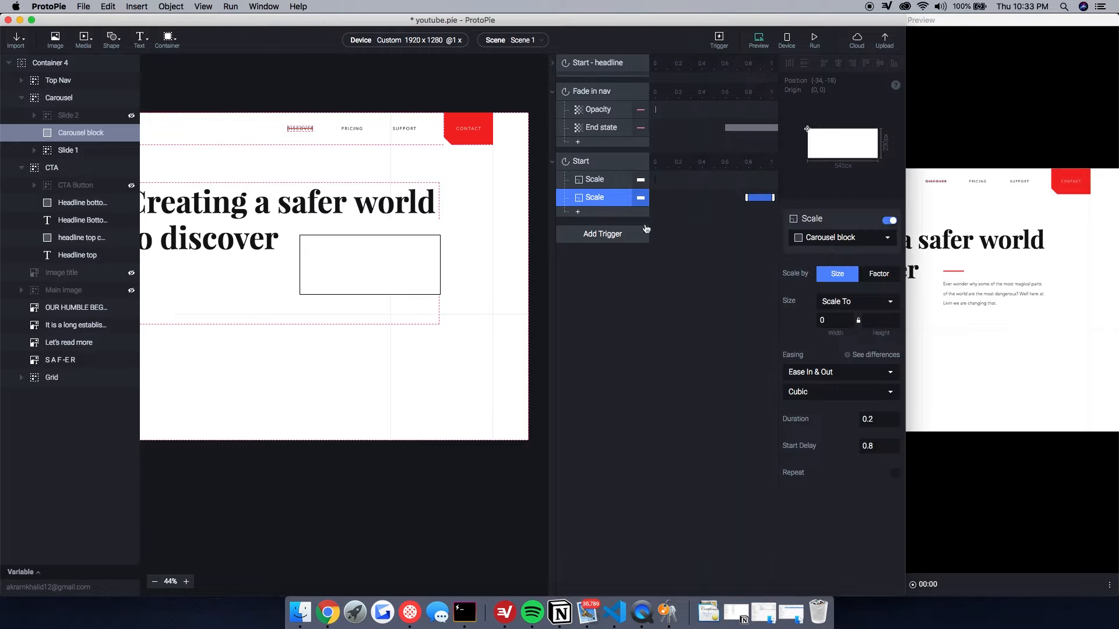
Step: Set the Carousel block's origin to its right-middle point (100, 50) and replay the prototype in the preview
{"action": "left_click", "coordinate": [86, 135]}
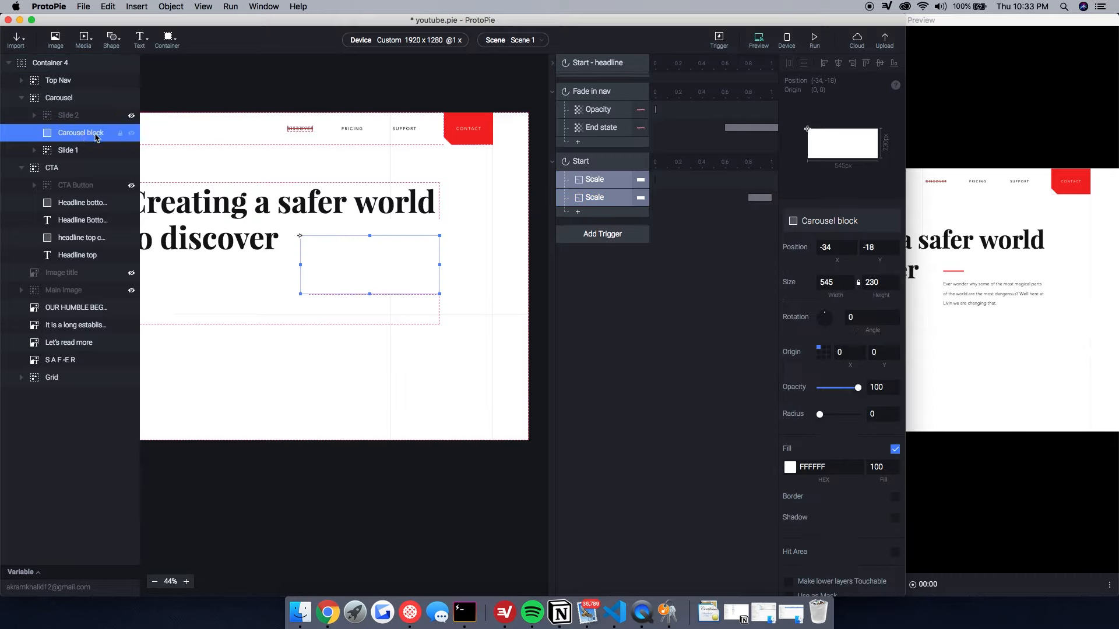
{"action": "left_click", "coordinate": [828, 352]}
{"action": "left_click", "coordinate": [931, 311]}
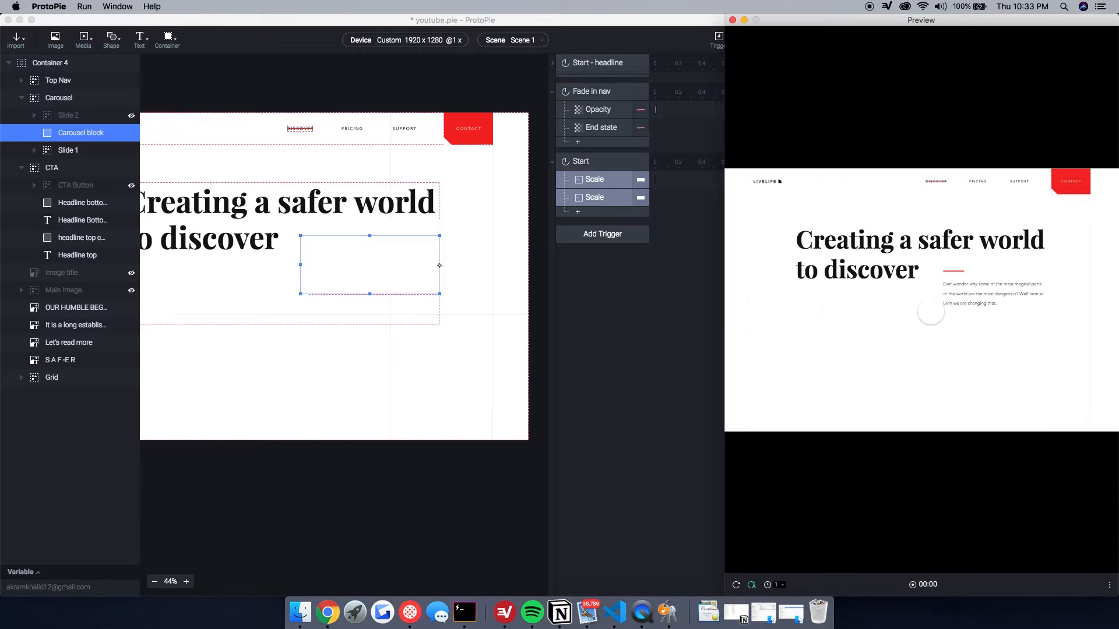
{"action": "left_click", "coordinate": [736, 586]}
{"action": "left_click", "coordinate": [736, 586]}
{"action": "left_click", "coordinate": [670, 451]}
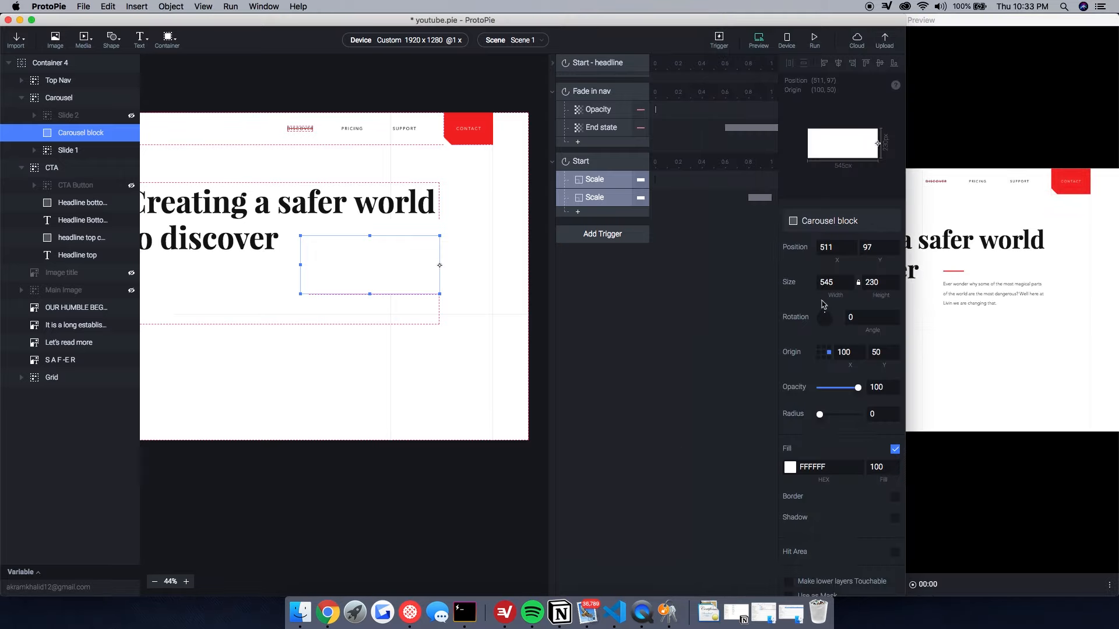
Step: Switch the second Scale response's easing to Cubic Bezier with first two values of 0.5 and 0.02
{"action": "left_click", "coordinate": [595, 201]}
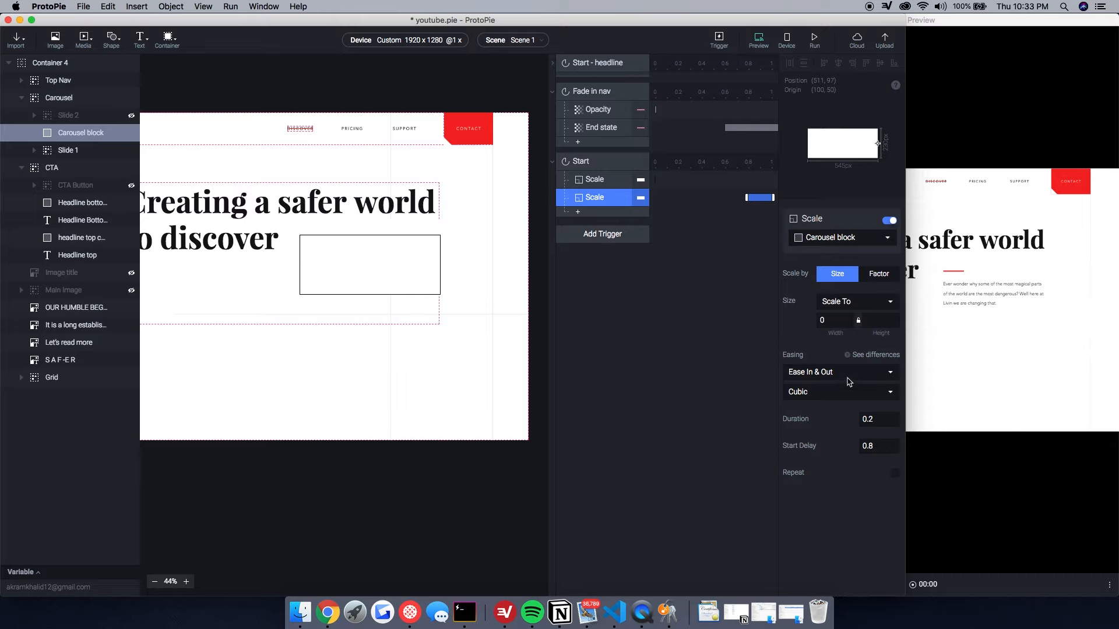
{"action": "left_click", "coordinate": [848, 376]}
{"action": "left_click", "coordinate": [817, 383]}
{"action": "left_click", "coordinate": [822, 391]}
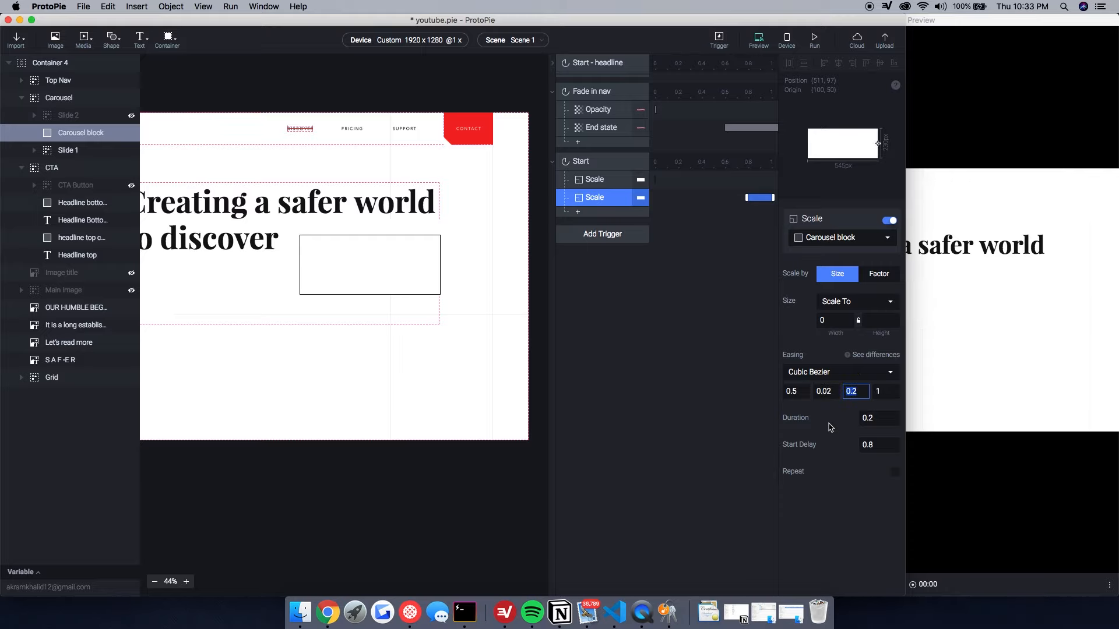
{"action": "left_click", "coordinate": [839, 372]}
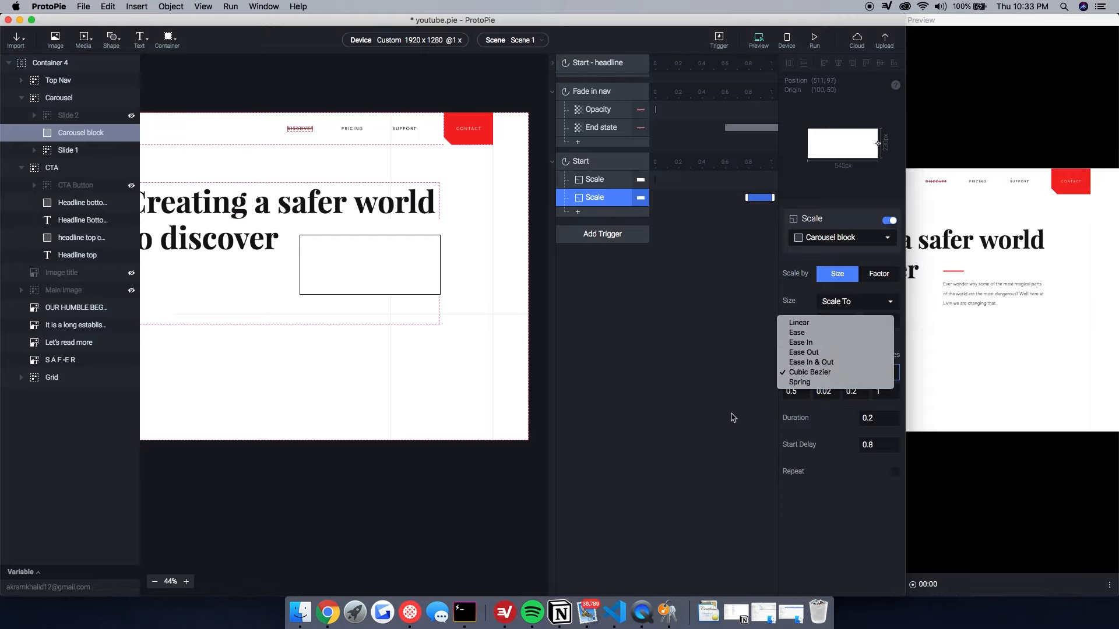
{"action": "left_click", "coordinate": [810, 372]}
Step: Set the last two Cubic Bezier values to 0.05 and 0.9, and the Scale response's duration to 0.8
{"action": "left_click", "coordinate": [855, 393]}
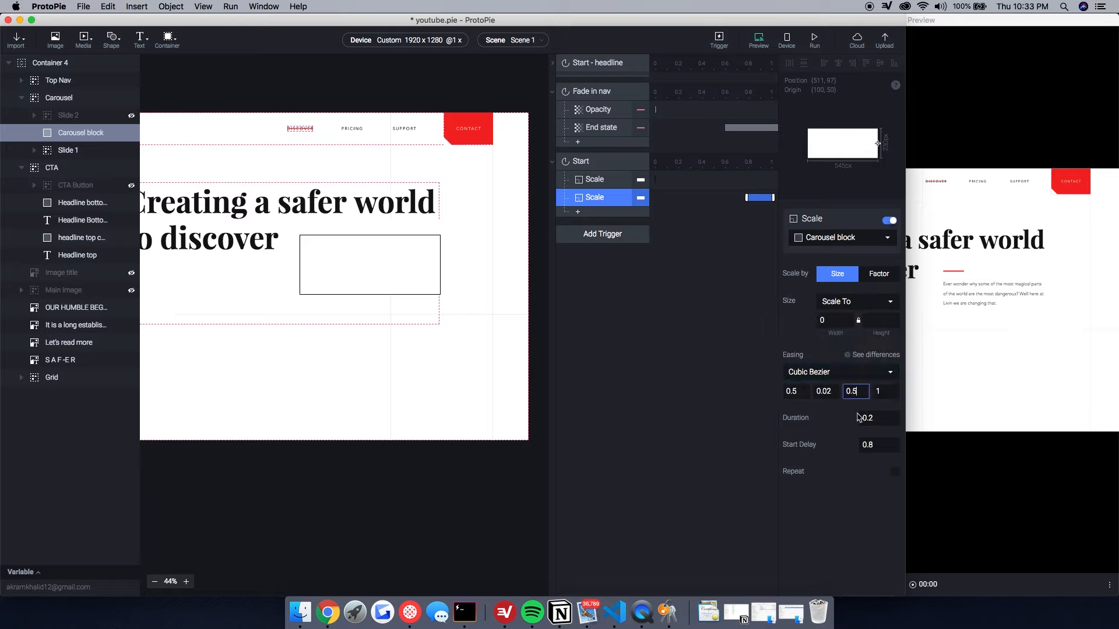
{"action": "type", "text": "0.05"}
{"action": "key", "text": "Tab"}
{"action": "type", "text": "0.9"}
{"action": "key", "text": "Tab"}
{"action": "key", "text": "BackSpace"}
Step: Replay the prototype in the preview to check the Carousel block's scale animation
{"action": "left_click", "coordinate": [911, 478]}
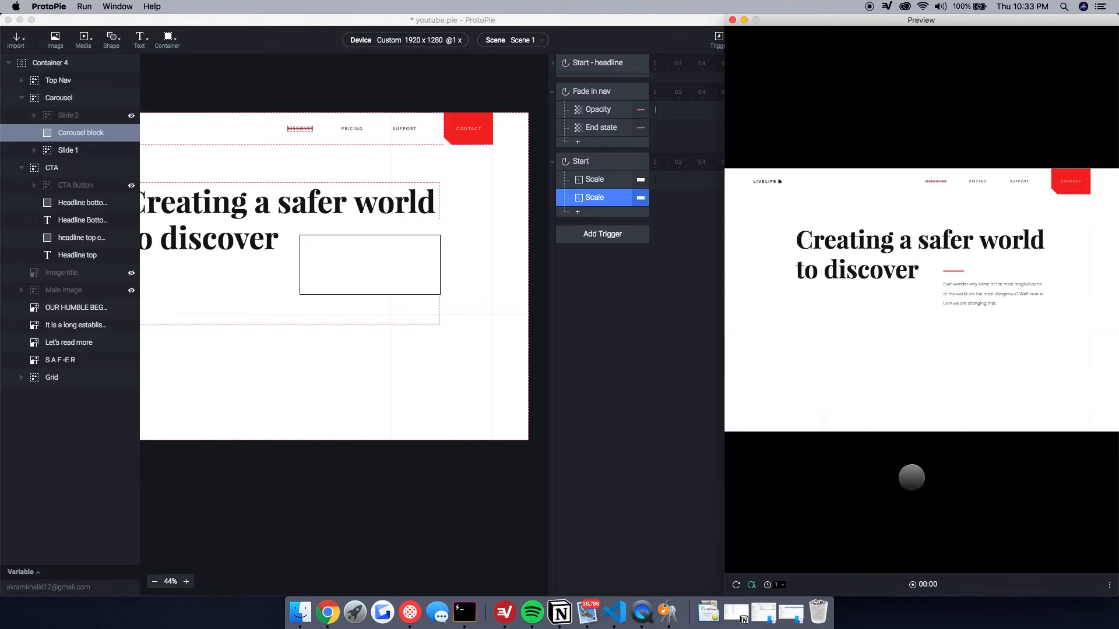
{"action": "left_click", "coordinate": [736, 585]}
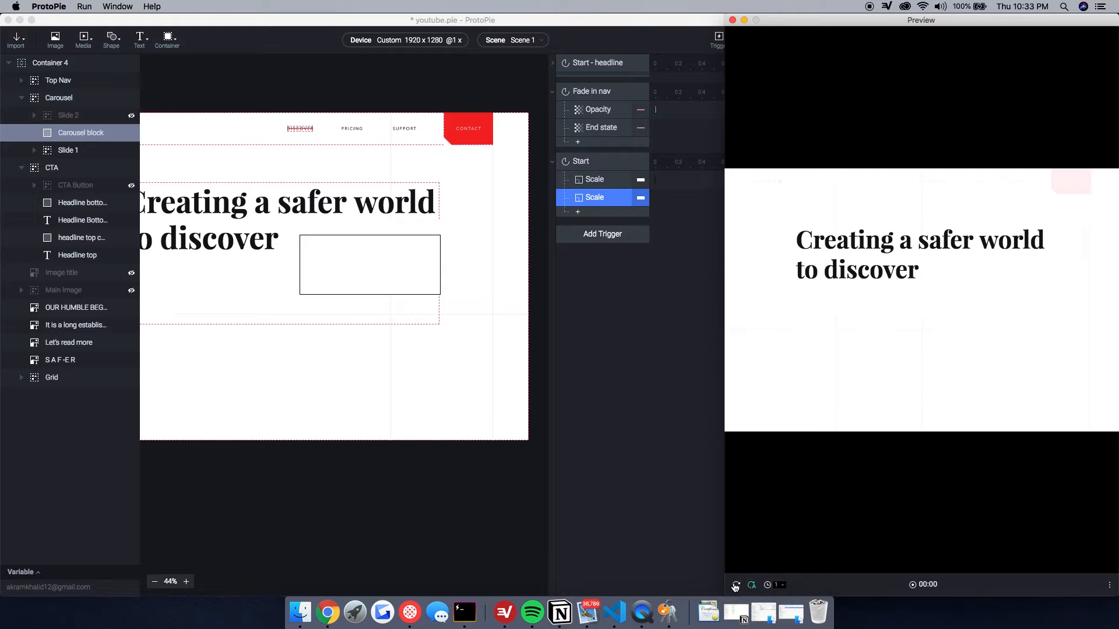
{"action": "left_click", "coordinate": [683, 457]}
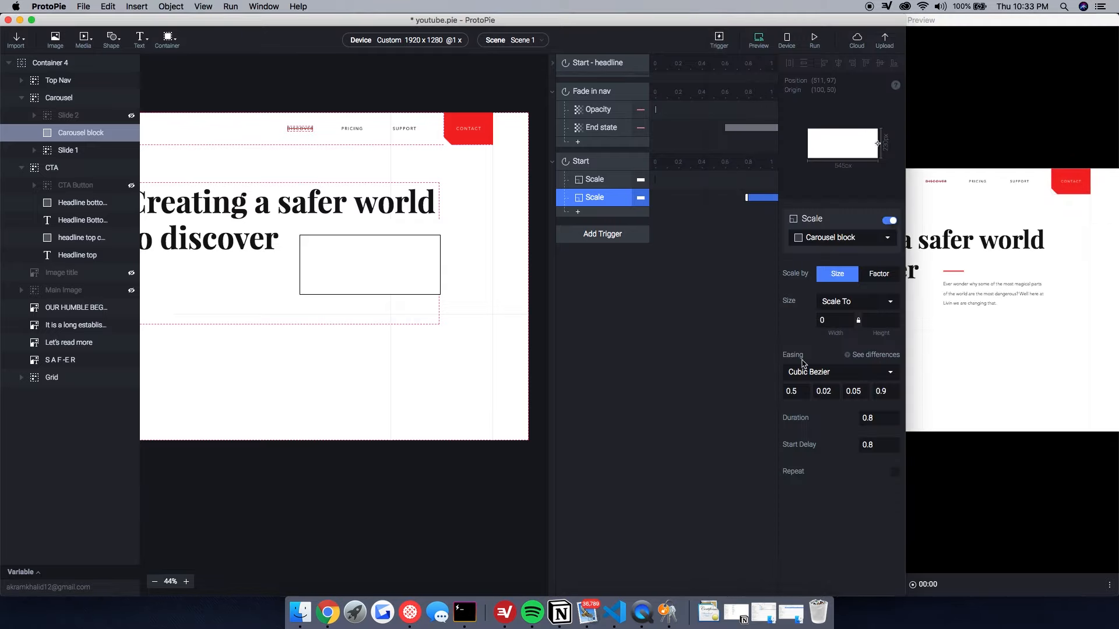
{"action": "left_click", "coordinate": [969, 427]}
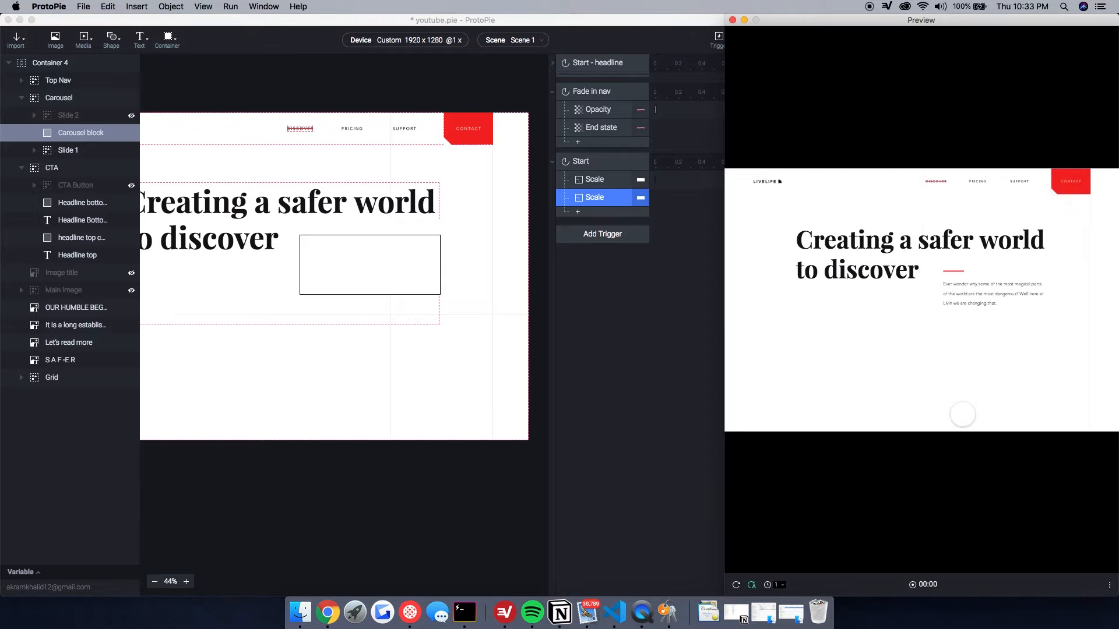
{"action": "left_click", "coordinate": [739, 586]}
{"action": "left_click", "coordinate": [740, 586]}
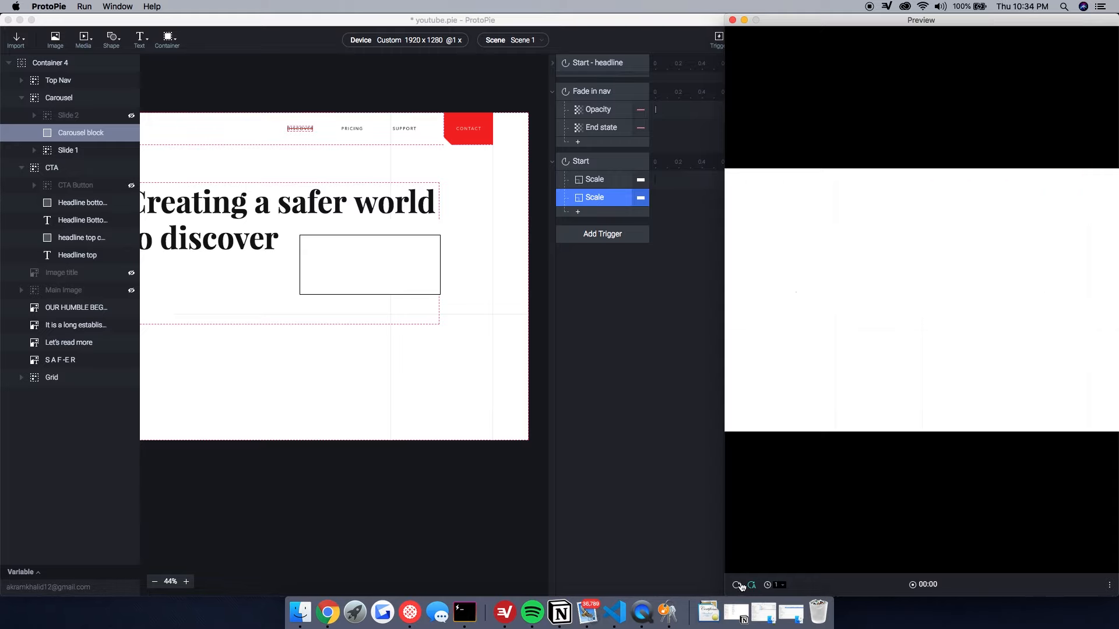
{"action": "left_click", "coordinate": [670, 559]}
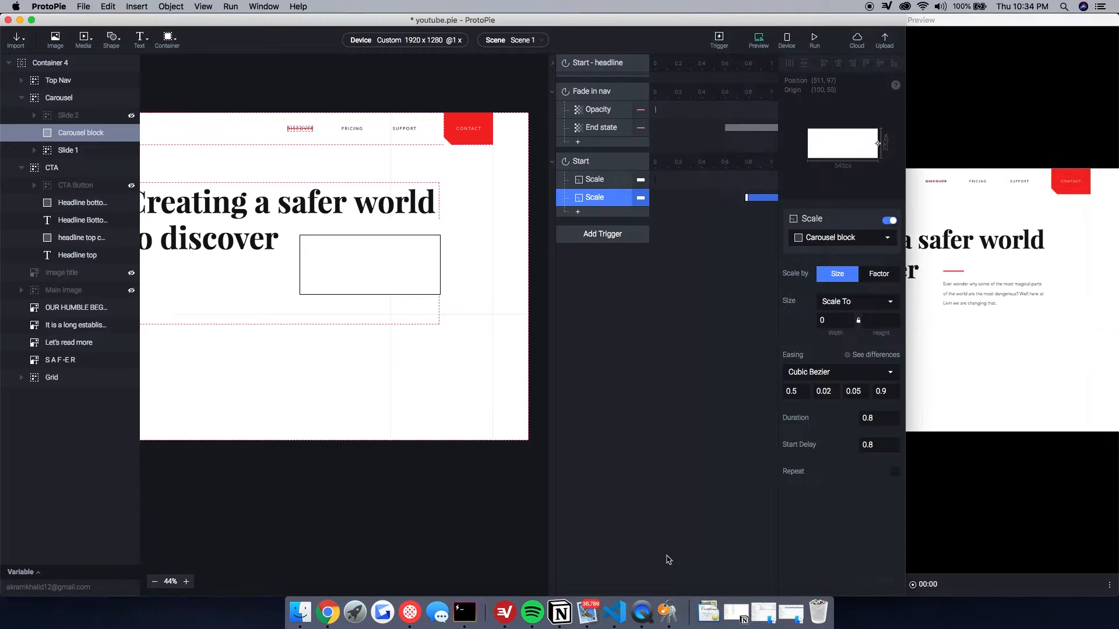
Step: Adjust the second Scale response's duration and check the animation in the preview
{"action": "left_click", "coordinate": [878, 417]}
{"action": "key", "text": "Return"}
{"action": "left_click", "coordinate": [975, 418]}
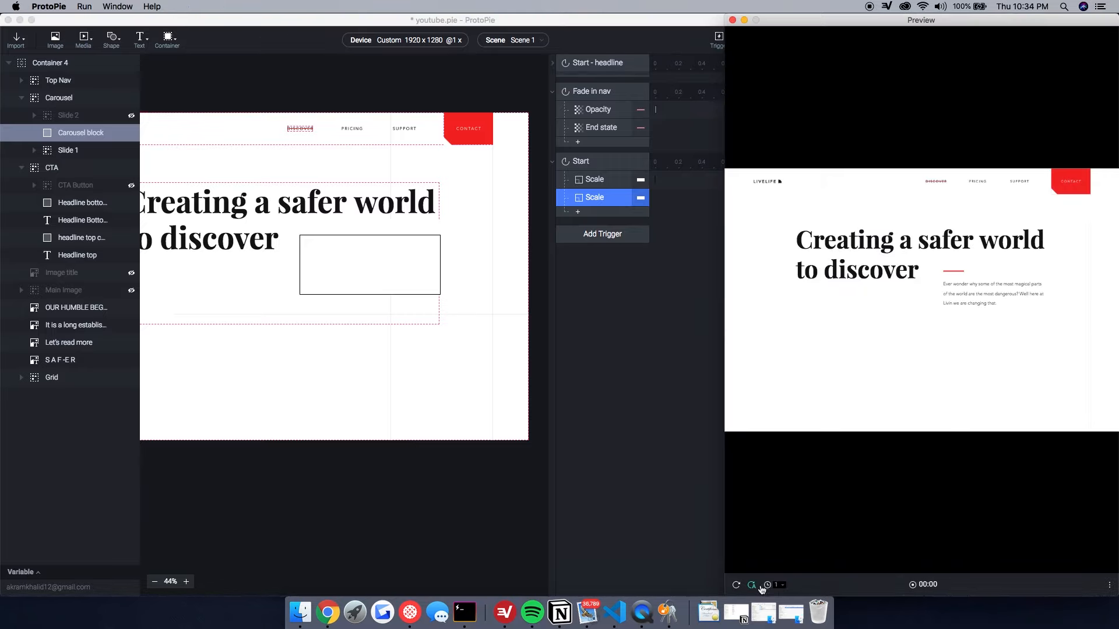
{"action": "left_click", "coordinate": [641, 253]}
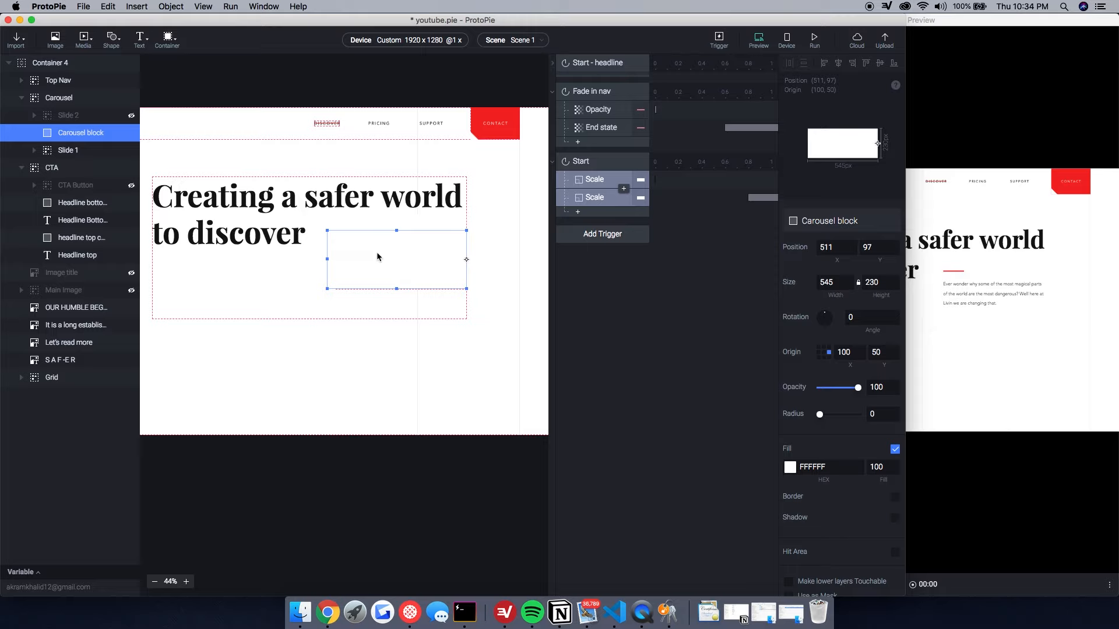
Step: Set the Carousel block's opacity to 0 on the canvas and check the preview
{"action": "double_click", "coordinate": [402, 259]}
{"action": "left_click_drag", "start_coordinate": [858, 389], "coordinate": [808, 391]}
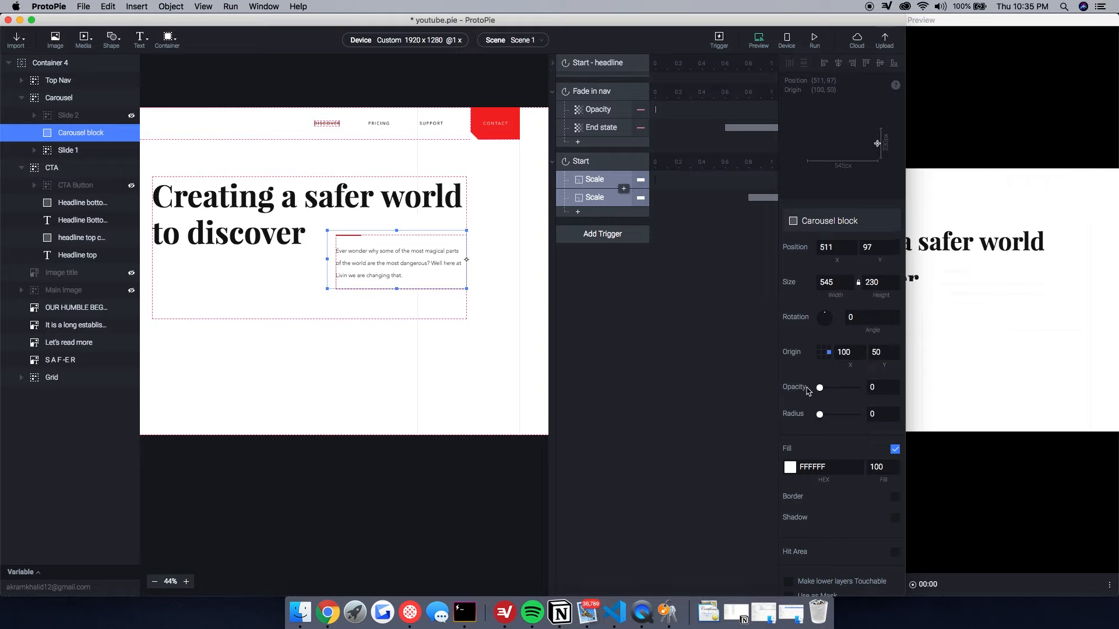
{"action": "left_click", "coordinate": [1051, 350]}
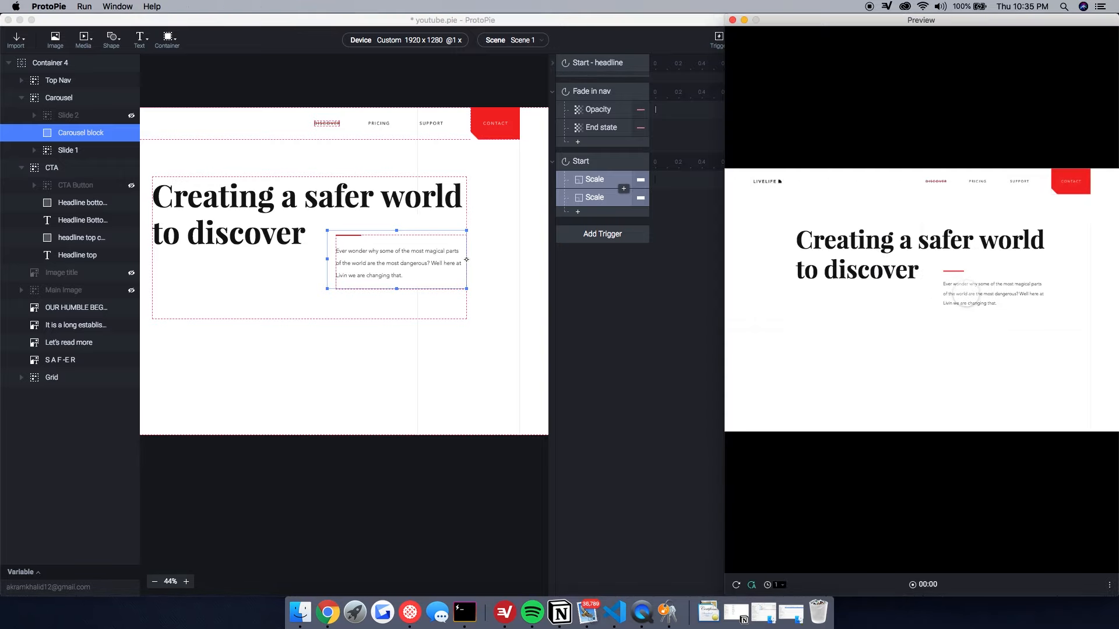
{"action": "left_click", "coordinate": [570, 310]}
Step: Add an Opacity response for the Carousel block under the Start trigger, with opacity to 100 and duration 0, and preview it
{"action": "left_click", "coordinate": [591, 219]}
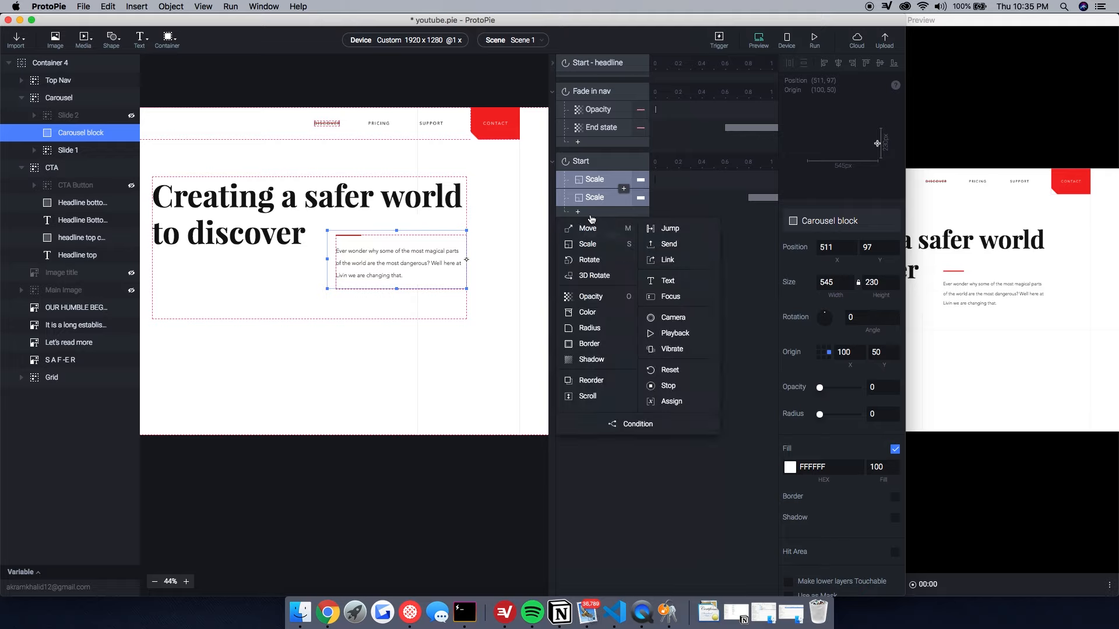
{"action": "left_click", "coordinate": [590, 296]}
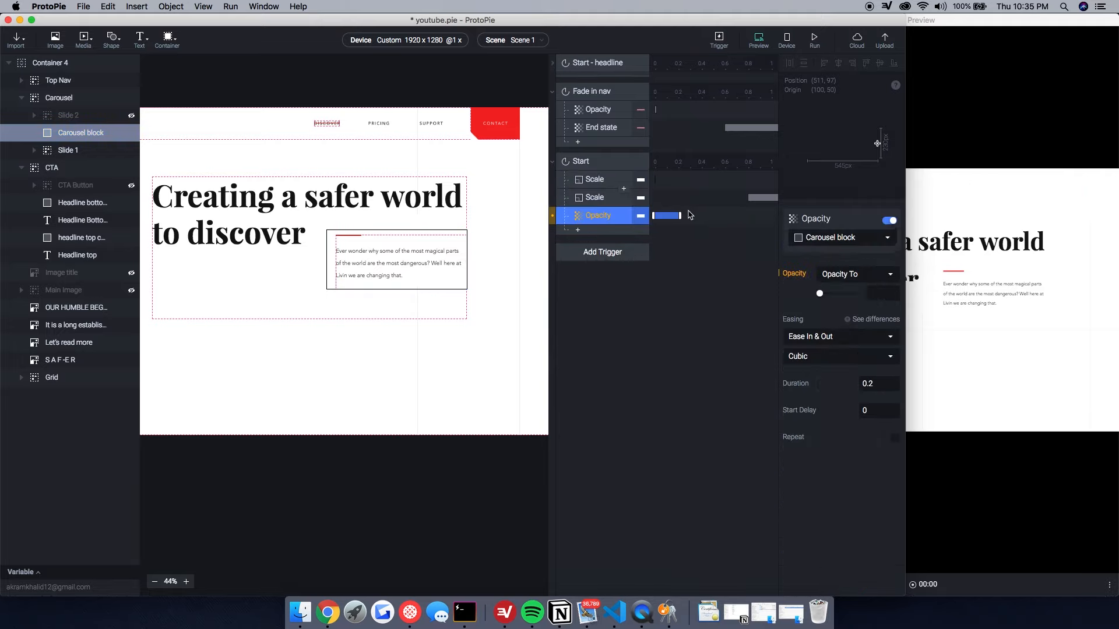
{"action": "left_click_drag", "start_coordinate": [680, 215], "coordinate": [654, 216]}
{"action": "left_click_drag", "start_coordinate": [820, 296], "coordinate": [880, 292]}
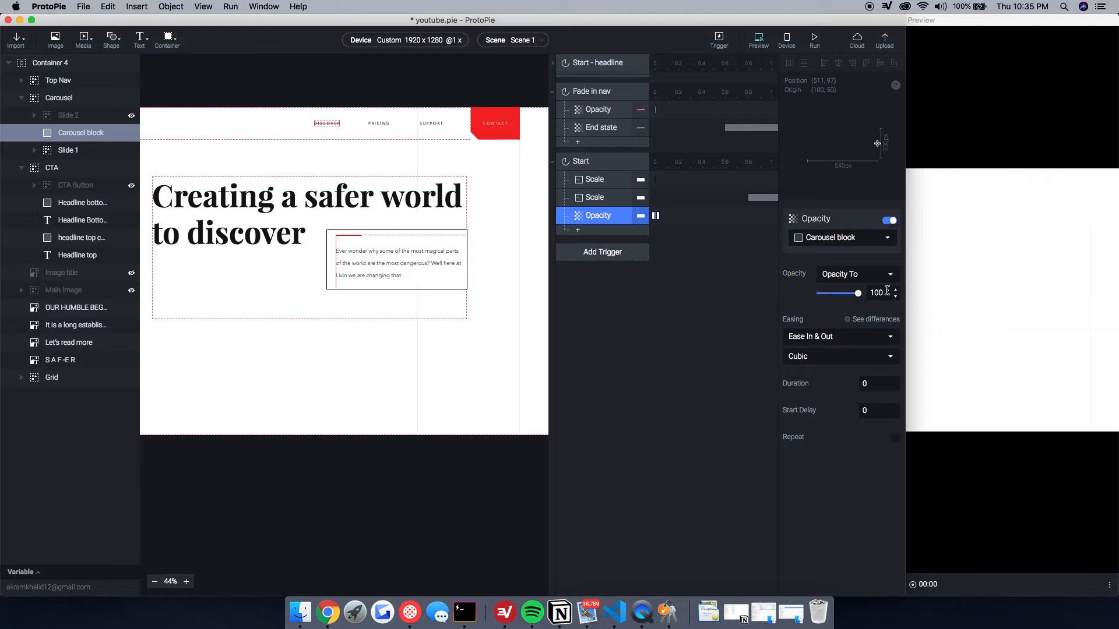
{"action": "left_click", "coordinate": [1014, 341]}
{"action": "left_click", "coordinate": [473, 311]}
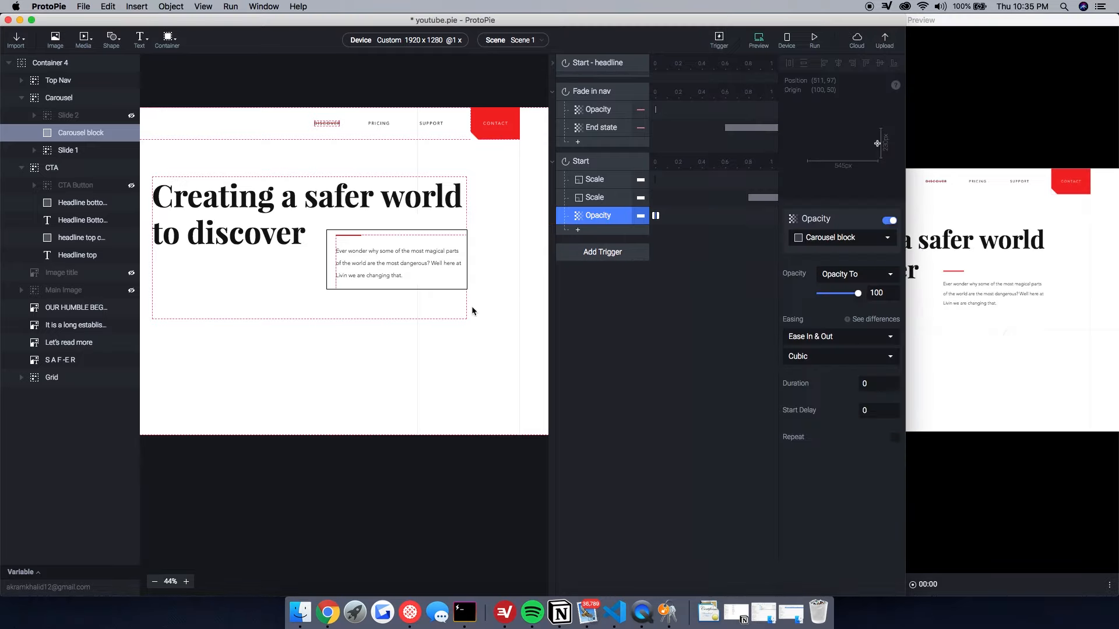
Step: Review the Start trigger's first Scale response and Opacity response, and replay the prototype in the preview
{"action": "left_click", "coordinate": [371, 94]}
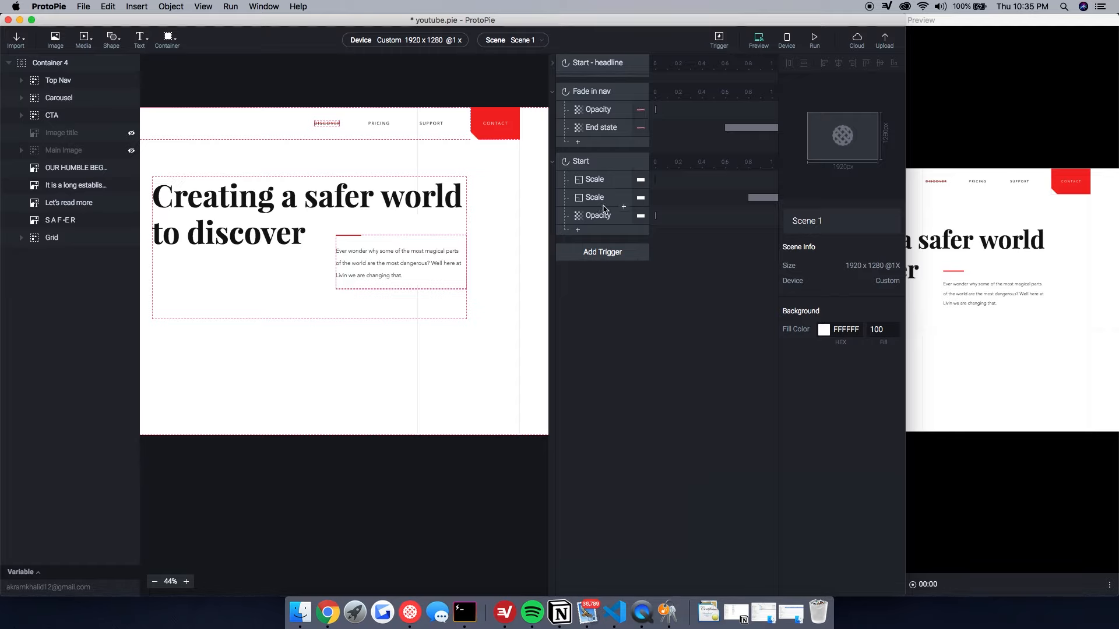
{"action": "left_click", "coordinate": [610, 183]}
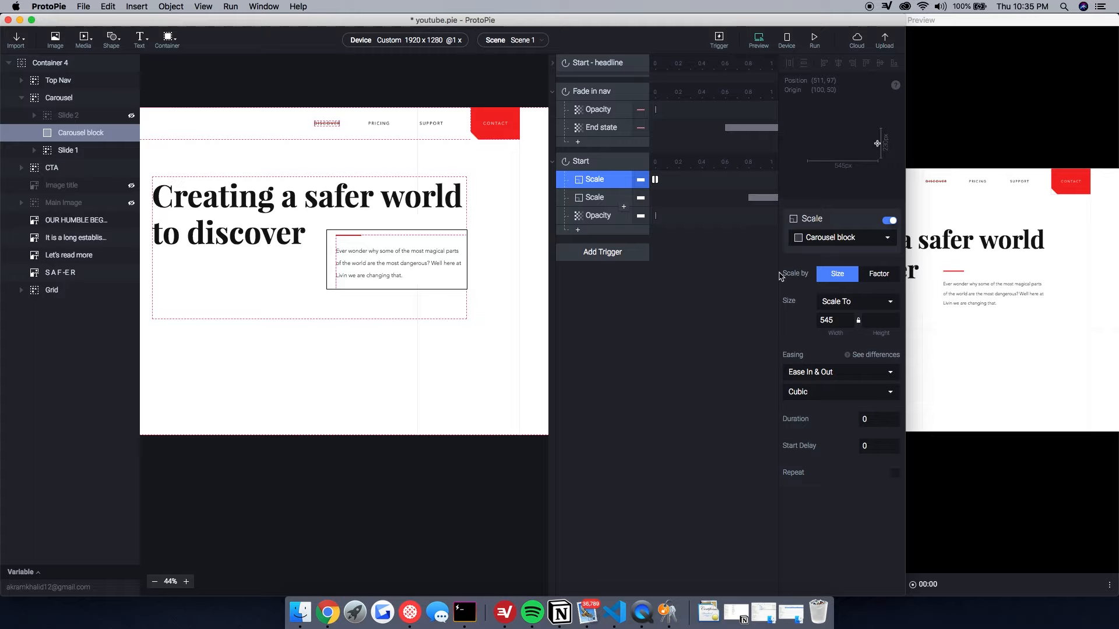
{"action": "left_click", "coordinate": [611, 217]}
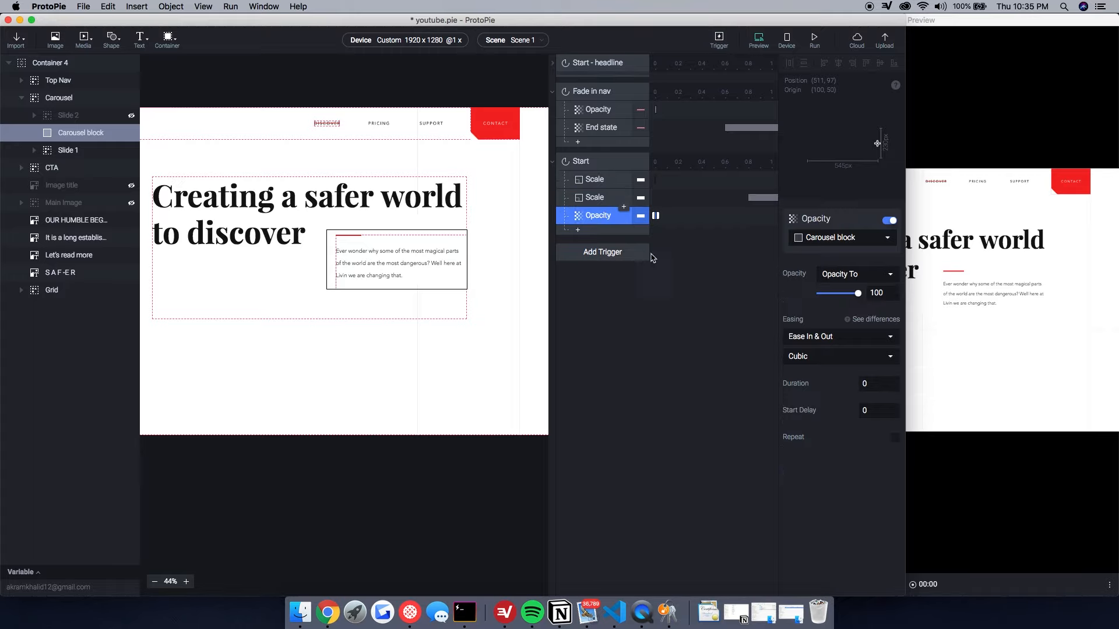
{"action": "left_click", "coordinate": [1051, 306]}
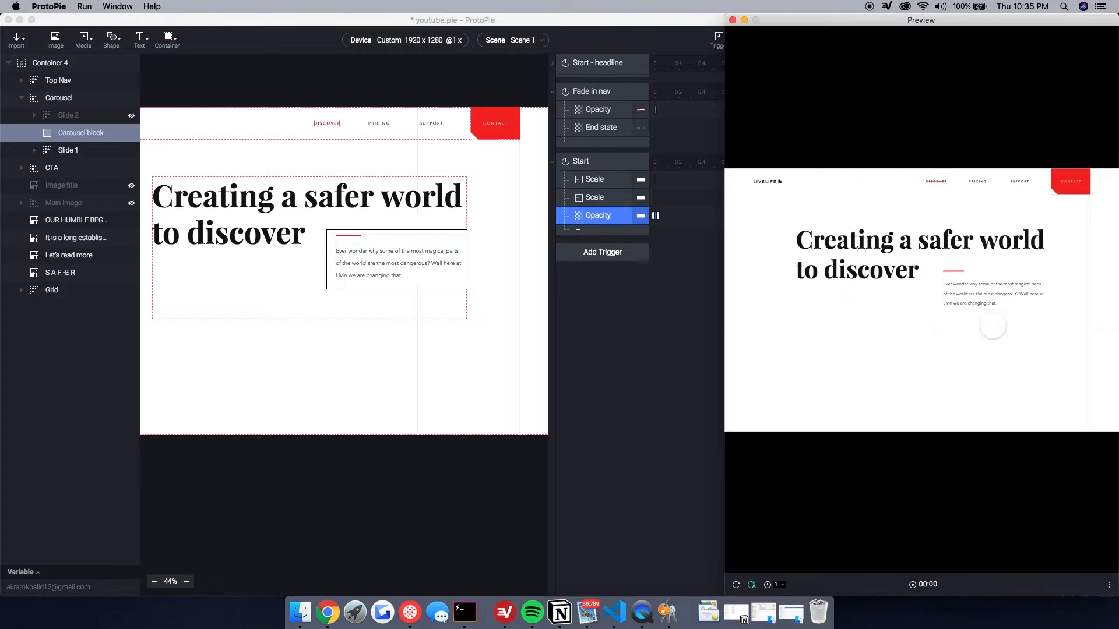
{"action": "left_click", "coordinate": [738, 584]}
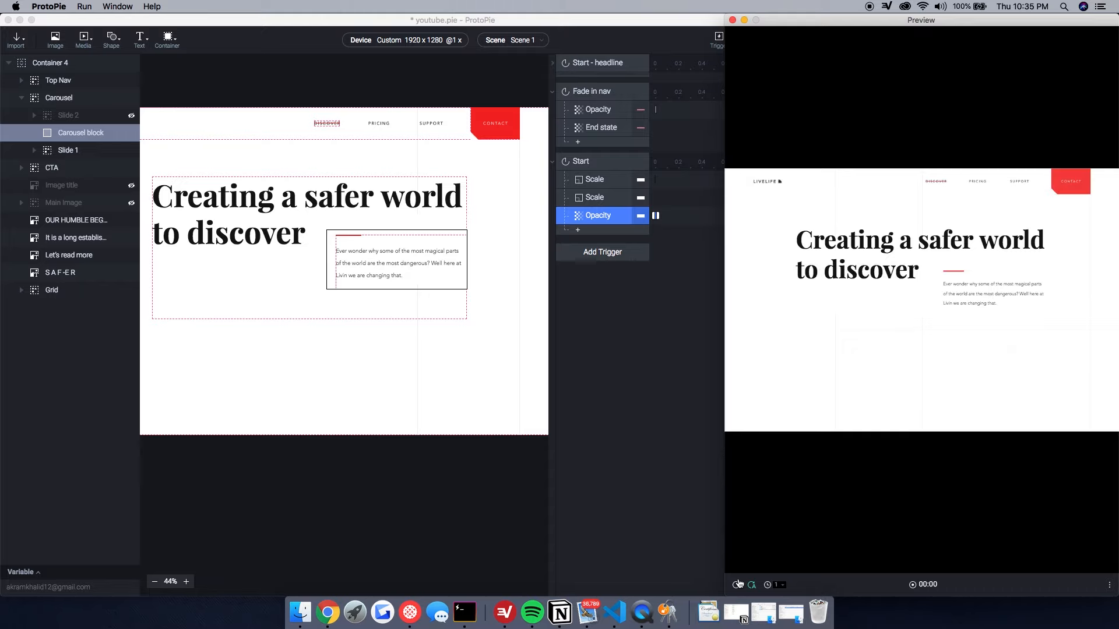
{"action": "left_click", "coordinate": [612, 417]}
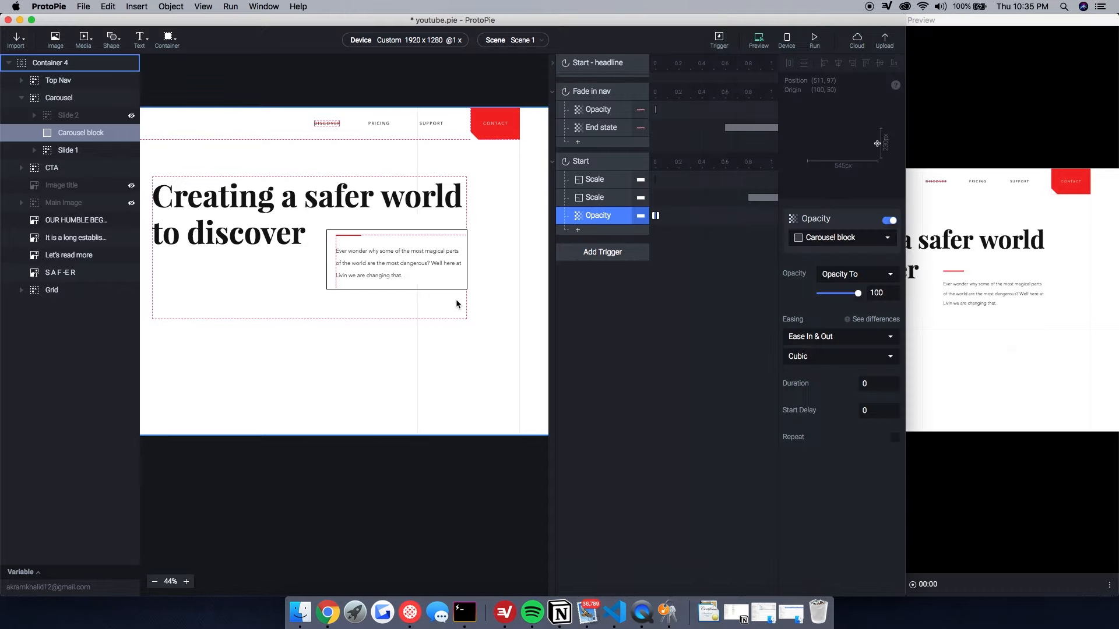
Step: Select the CTA Button group below the headline and inspect it up close on the canvas
{"action": "scroll", "coordinate": [362, 108], "scroll_direction": "down", "scroll_amount": 4}
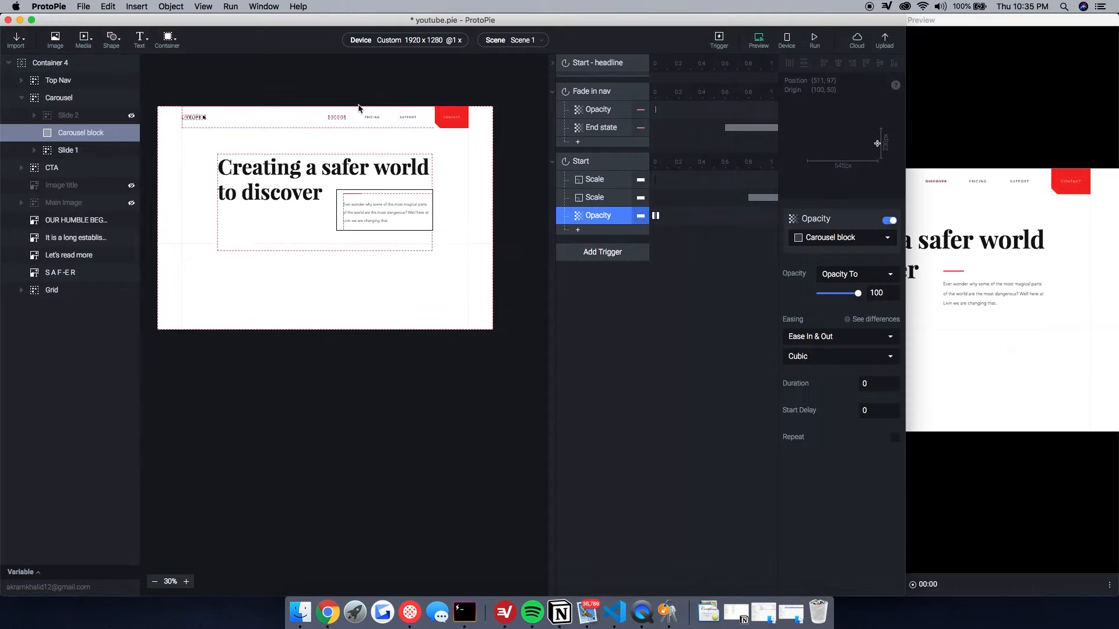
{"action": "left_click", "coordinate": [313, 253]}
{"action": "scroll", "coordinate": [313, 255], "scroll_direction": "up", "scroll_amount": 3}
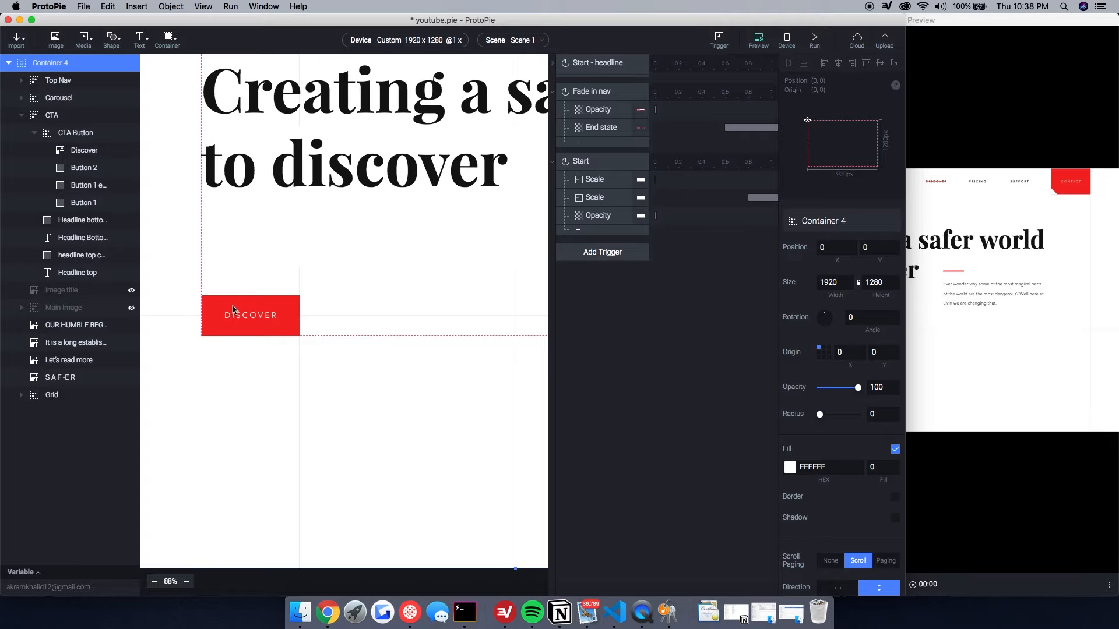
{"action": "left_click", "coordinate": [233, 309]}
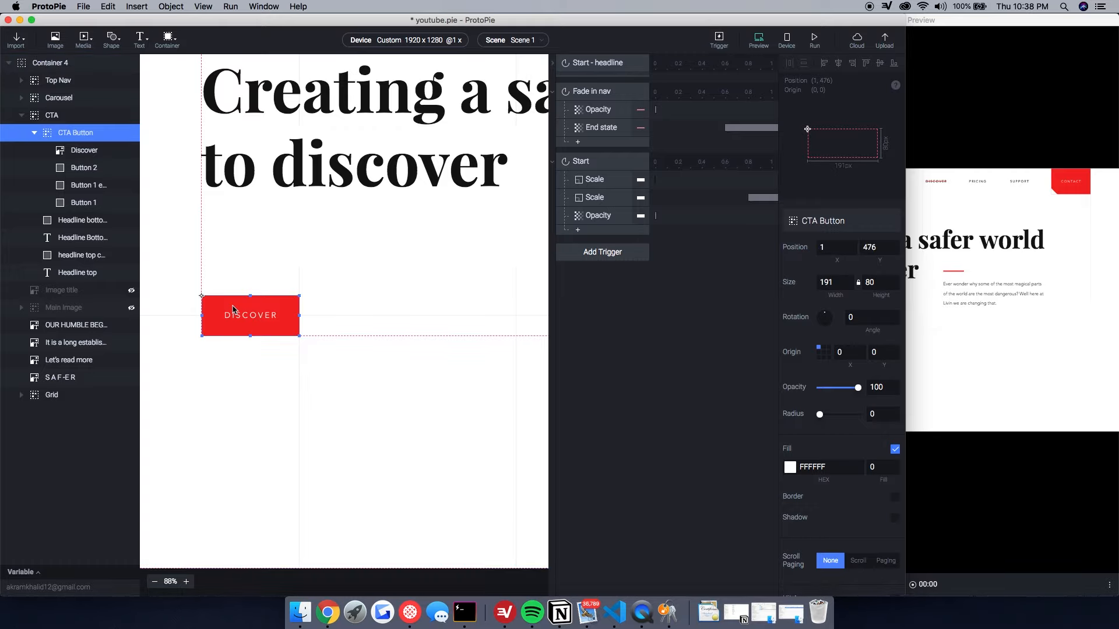
{"action": "scroll", "coordinate": [233, 309], "scroll_direction": "up", "scroll_amount": 5}
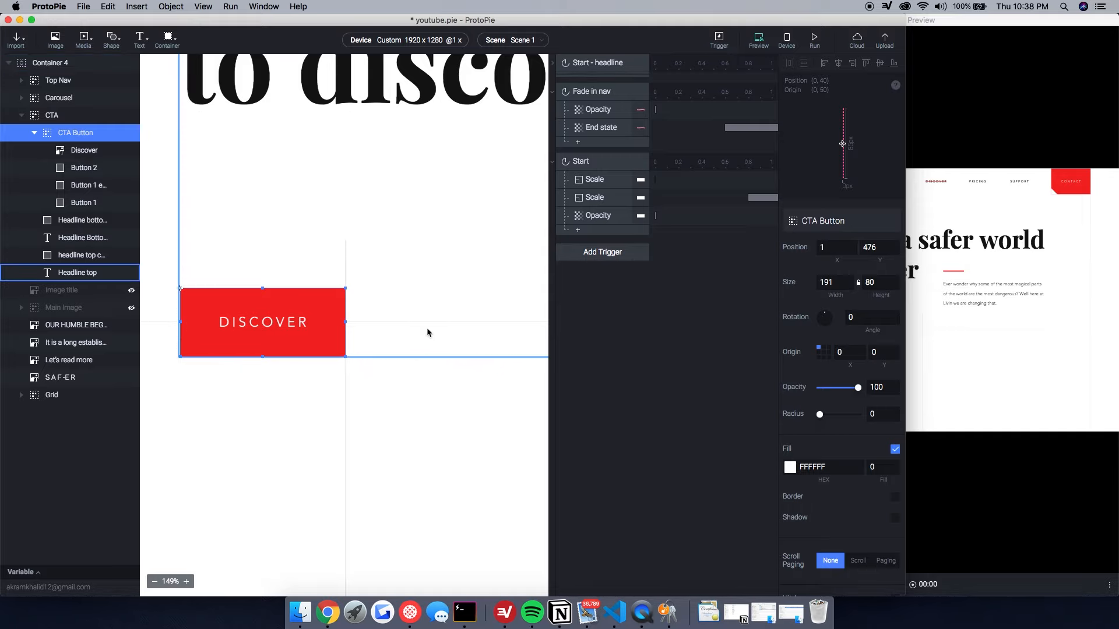
{"action": "scroll", "coordinate": [425, 328], "scroll_direction": "down", "scroll_amount": 5}
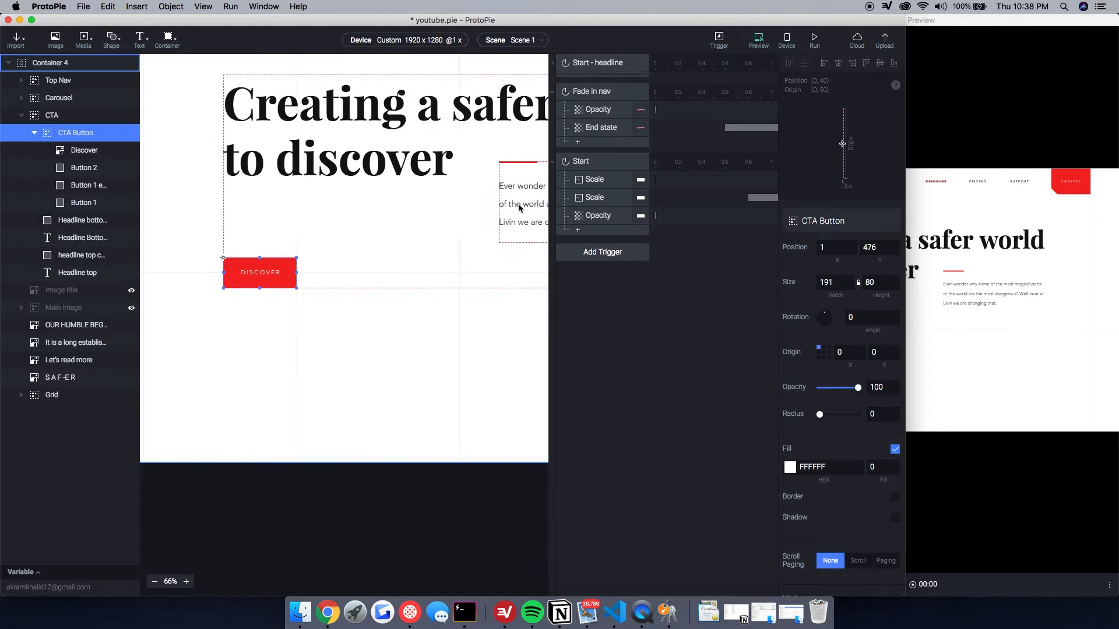
Step: Insert a rectangle inside the CTA Button group and move it above the Discover text layer
{"action": "scroll", "coordinate": [318, 199], "scroll_direction": "up", "scroll_amount": 10}
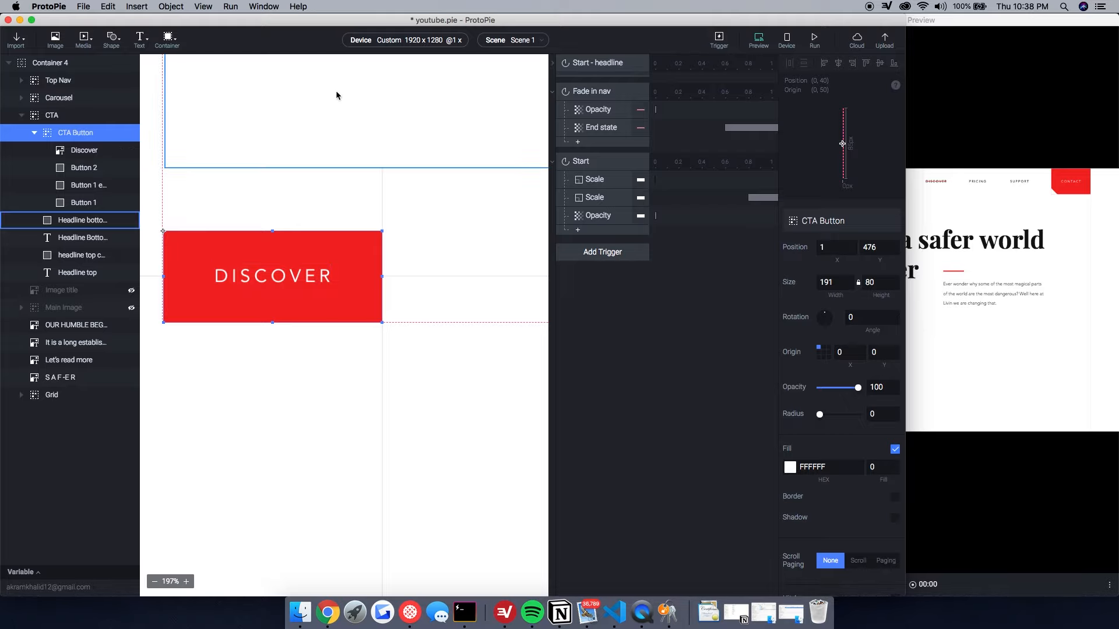
{"action": "scroll", "coordinate": [254, 138], "scroll_direction": "down", "scroll_amount": 10}
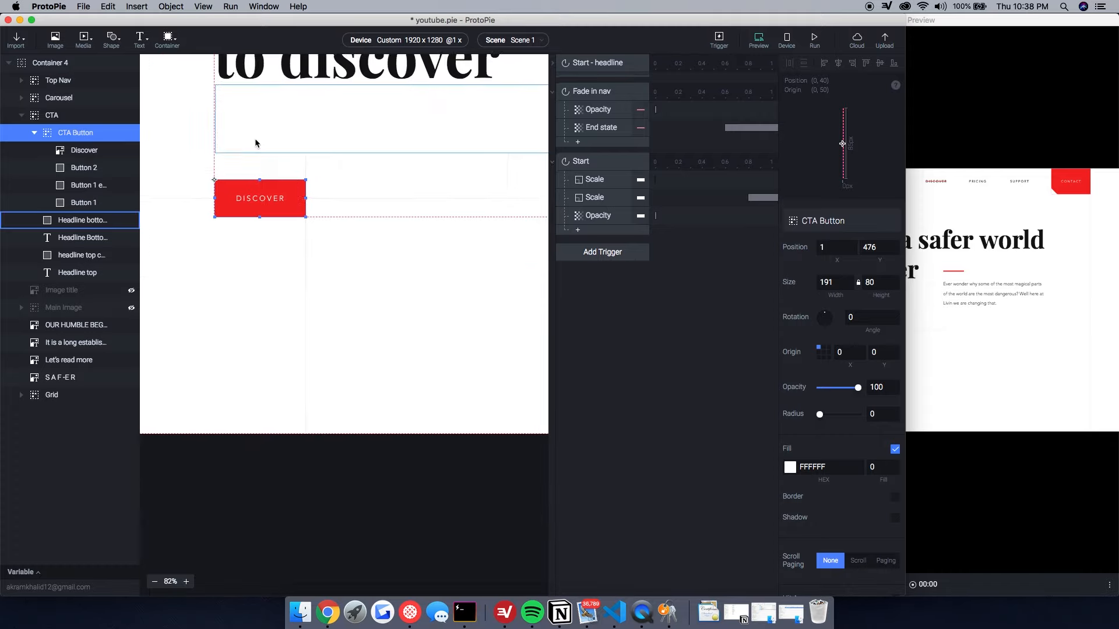
{"action": "scroll", "coordinate": [267, 143], "scroll_direction": "up", "scroll_amount": 3}
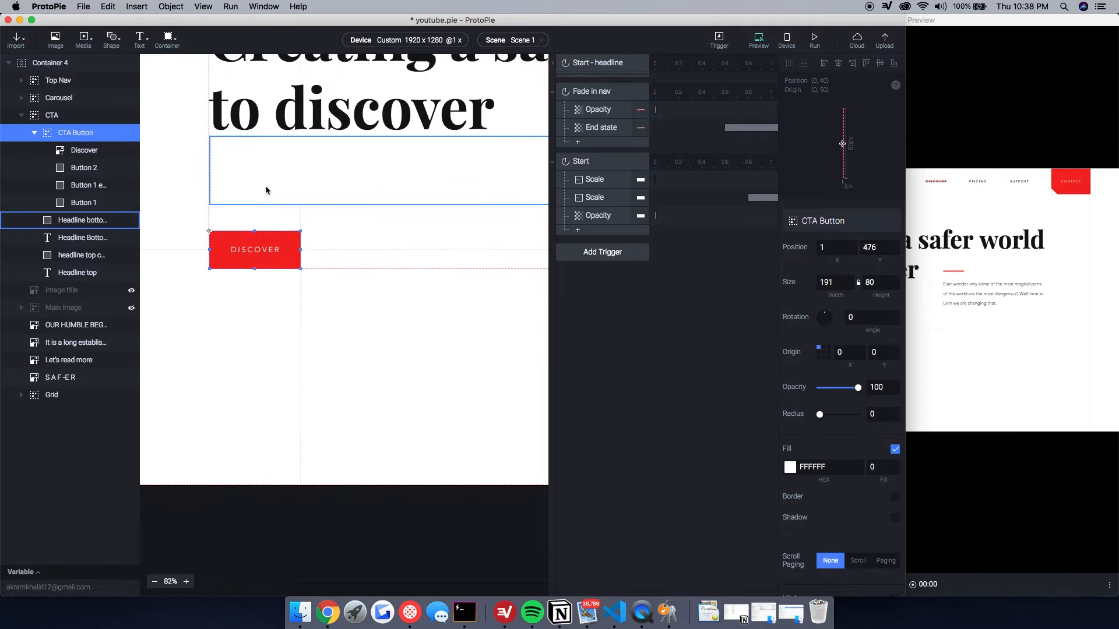
{"action": "scroll", "coordinate": [267, 190], "scroll_direction": "up", "scroll_amount": 5}
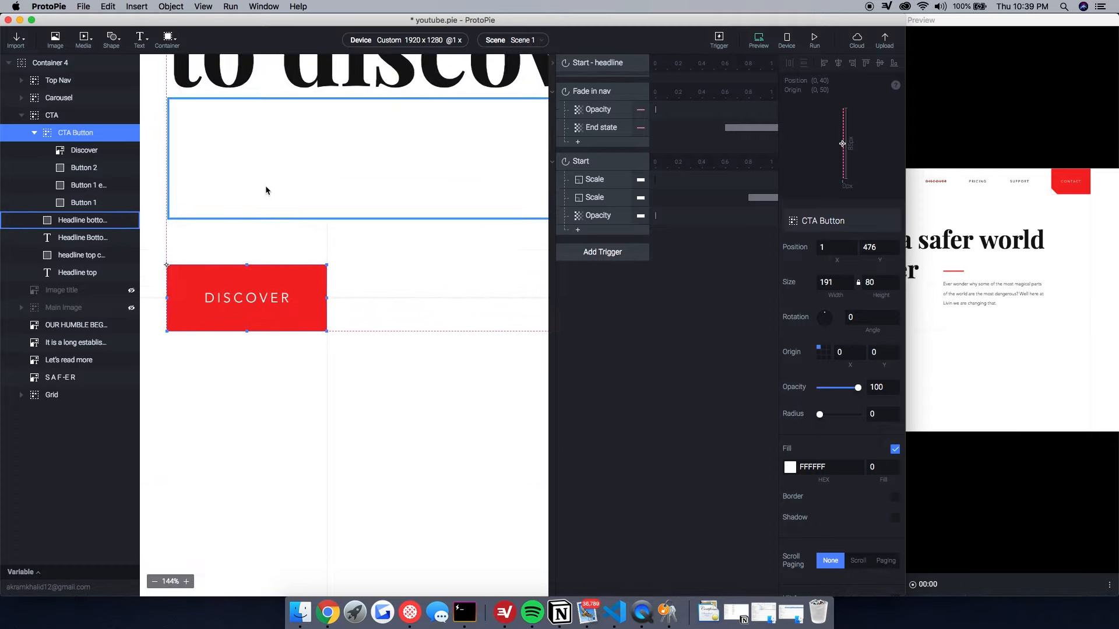
{"action": "left_click", "coordinate": [91, 203]}
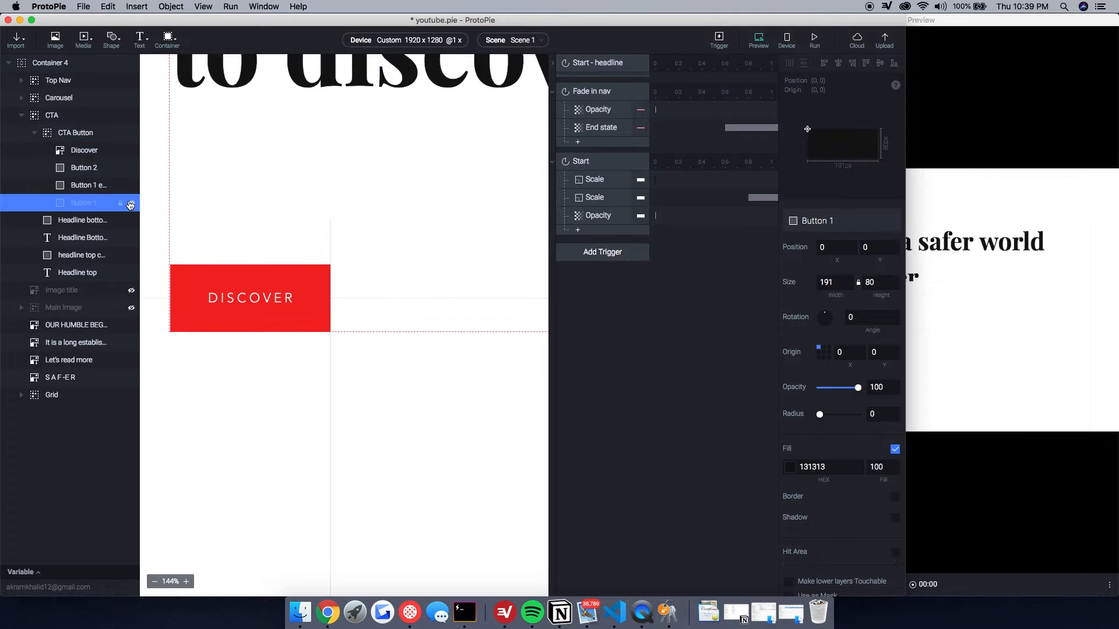
{"action": "left_click", "coordinate": [111, 38]}
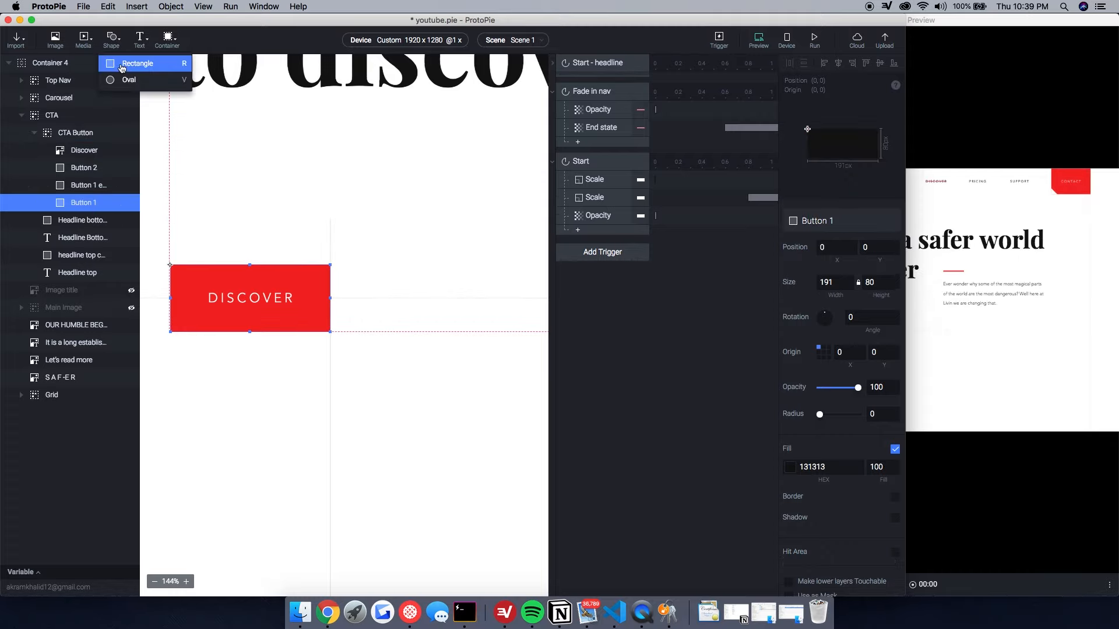
{"action": "left_click", "coordinate": [126, 60]}
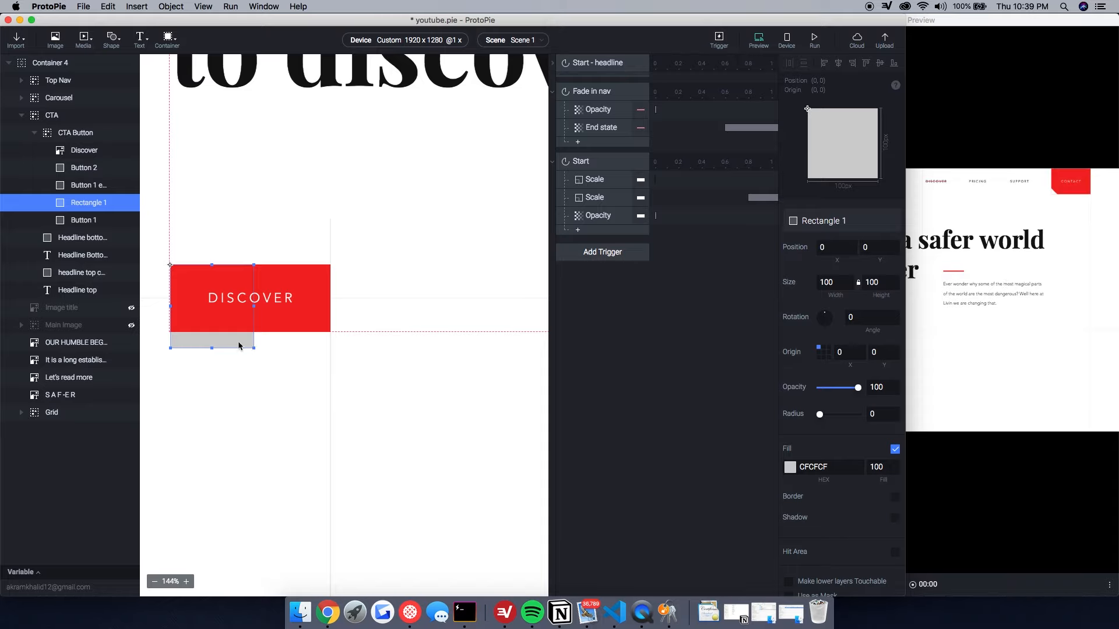
{"action": "left_click_drag", "start_coordinate": [87, 203], "coordinate": [87, 149]}
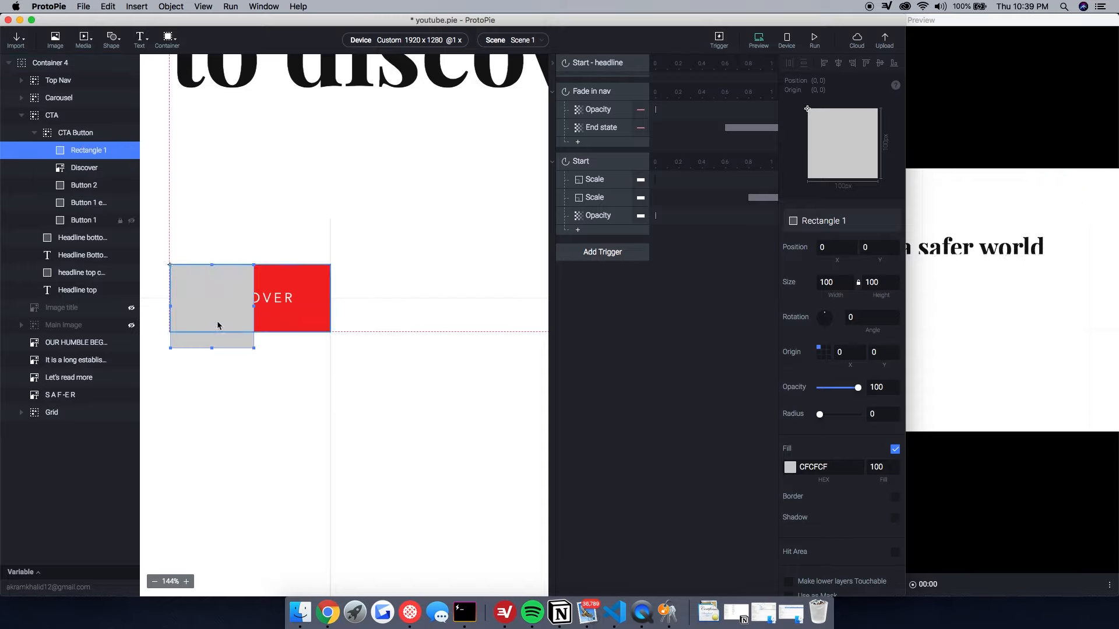
Step: Resize the new rectangle to 191 by 80 so it covers the Discover button, and fill it with white FFFFFF
{"action": "left_click", "coordinate": [253, 350]}
{"action": "left_click", "coordinate": [244, 330]}
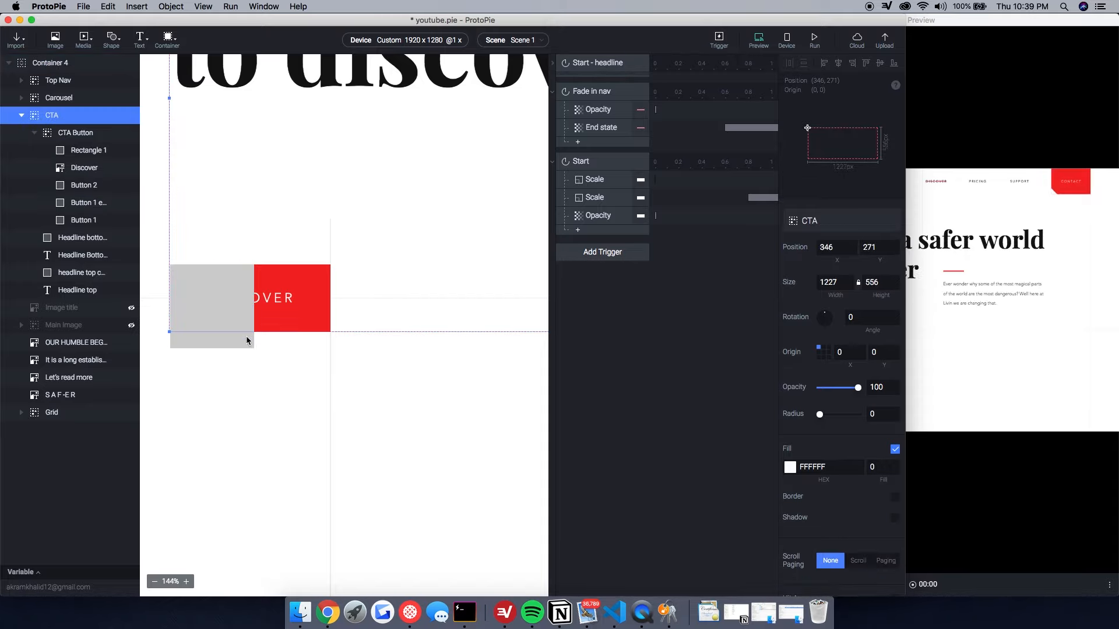
{"action": "left_click", "coordinate": [247, 338]}
{"action": "left_click_drag", "start_coordinate": [253, 348], "coordinate": [328, 333]}
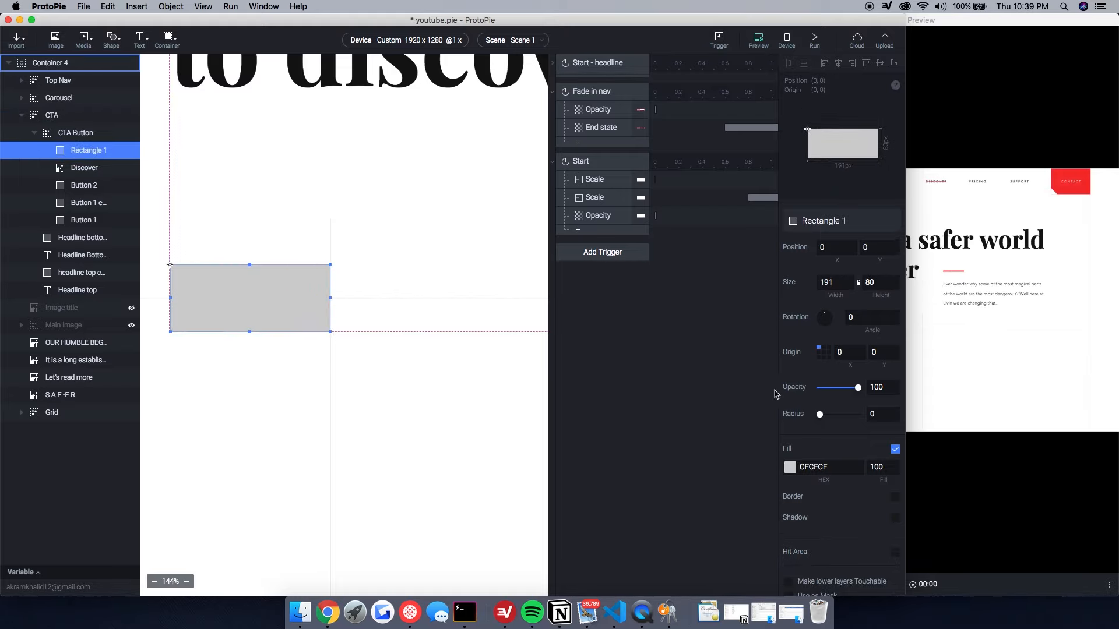
{"action": "left_click", "coordinate": [790, 467]}
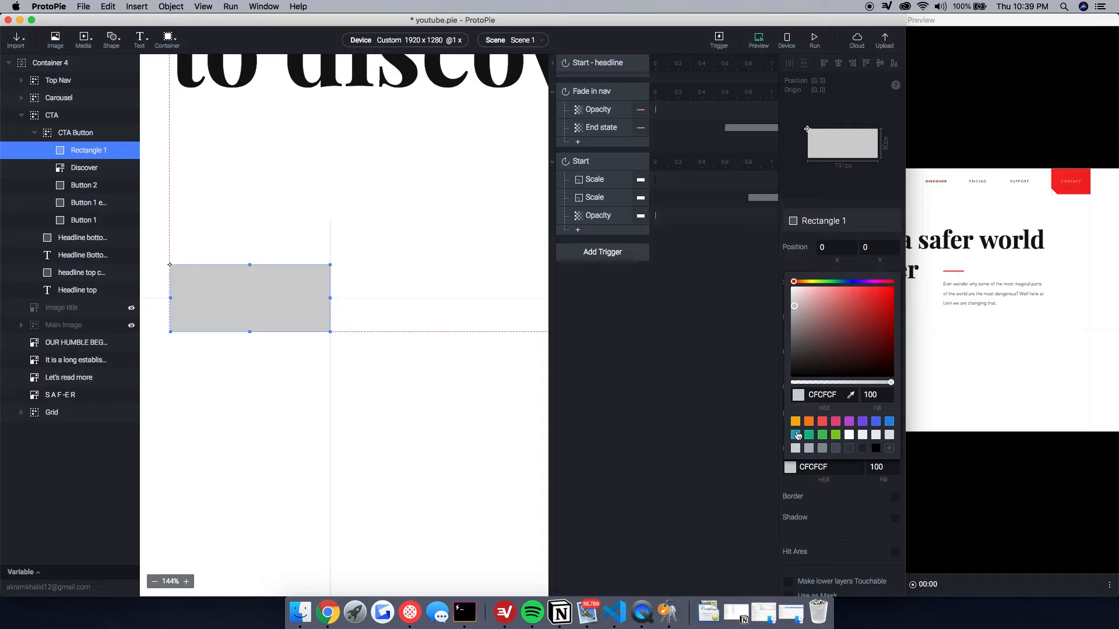
{"action": "left_click", "coordinate": [849, 434]}
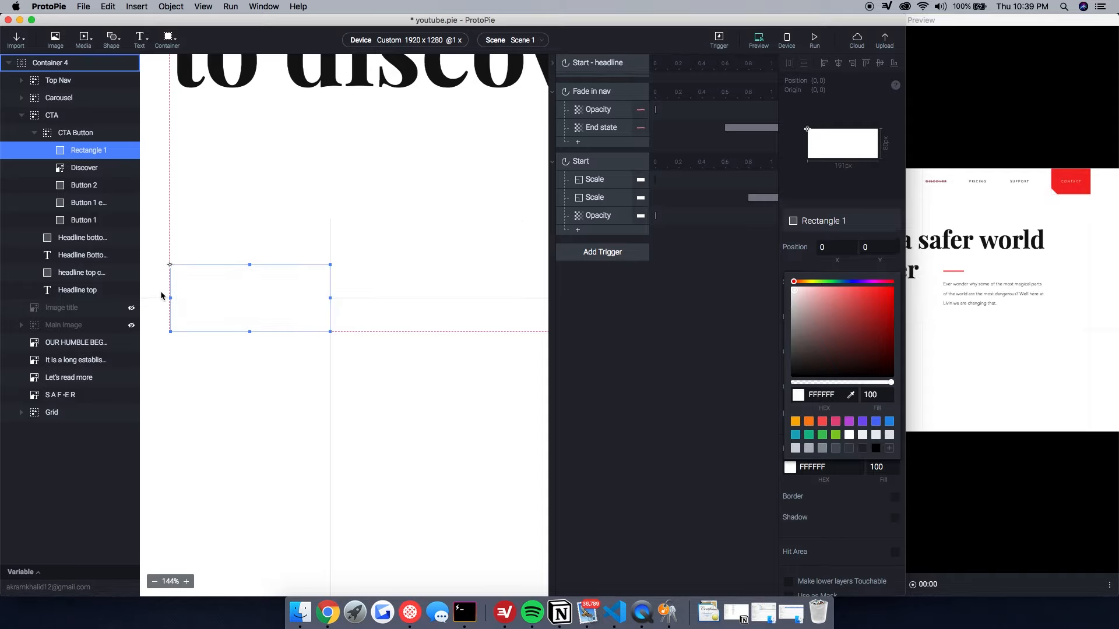
Step: Add another Start trigger with a Scale response, setting its width to 191 and its duration to 0
{"action": "left_click", "coordinate": [604, 254]}
{"action": "left_click", "coordinate": [595, 256]}
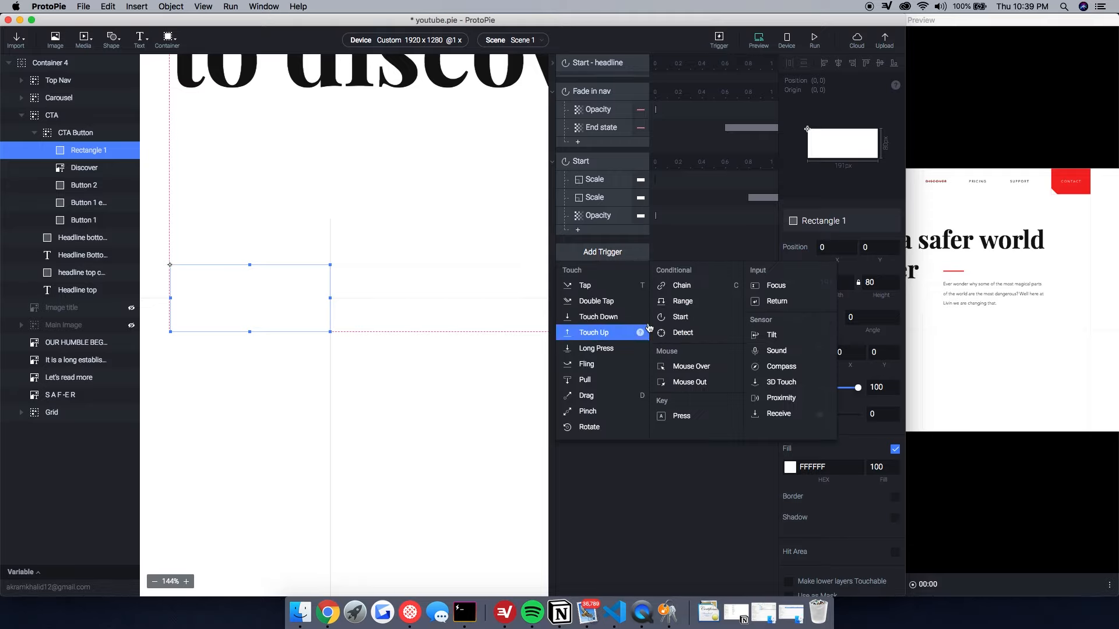
{"action": "left_click", "coordinate": [685, 325]}
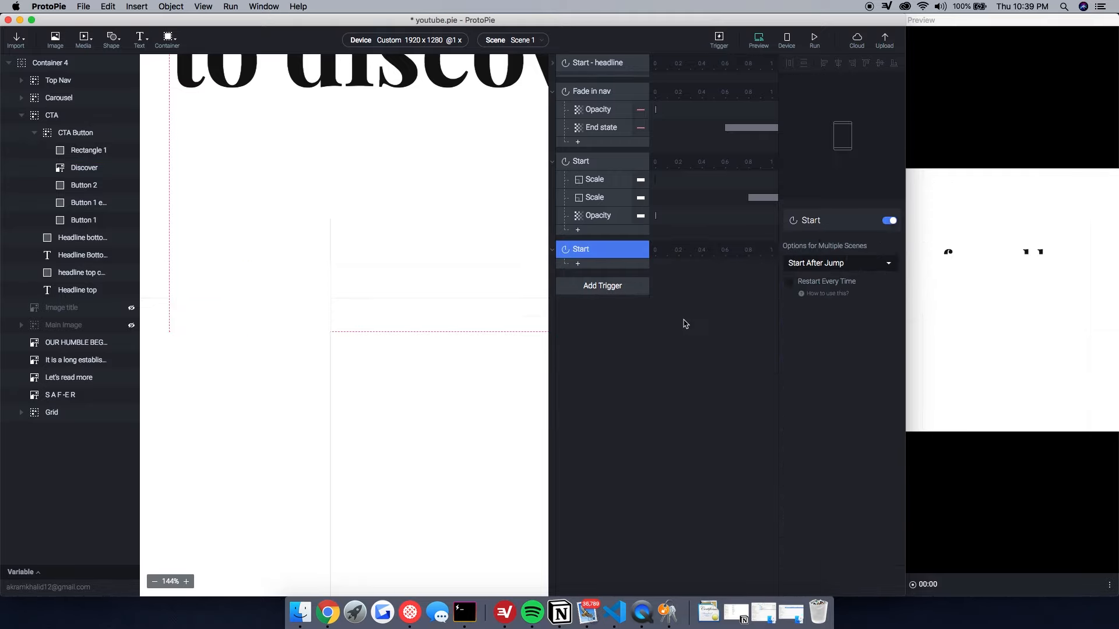
{"action": "left_click", "coordinate": [577, 263]}
{"action": "left_click", "coordinate": [585, 296]}
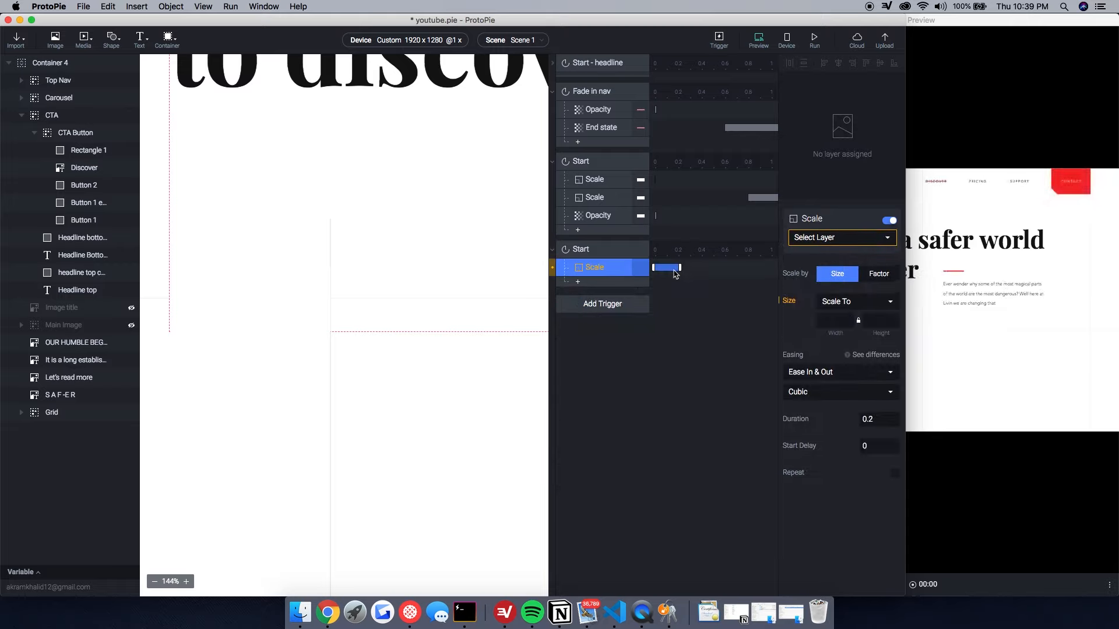
{"action": "left_click", "coordinate": [294, 309]}
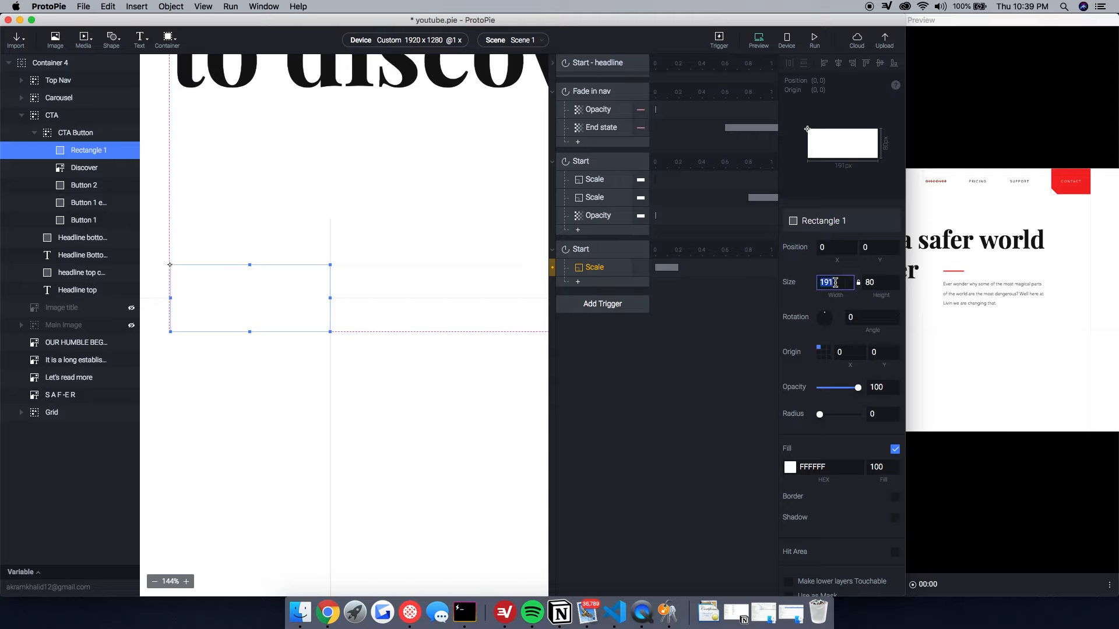
{"action": "left_click", "coordinate": [627, 273]}
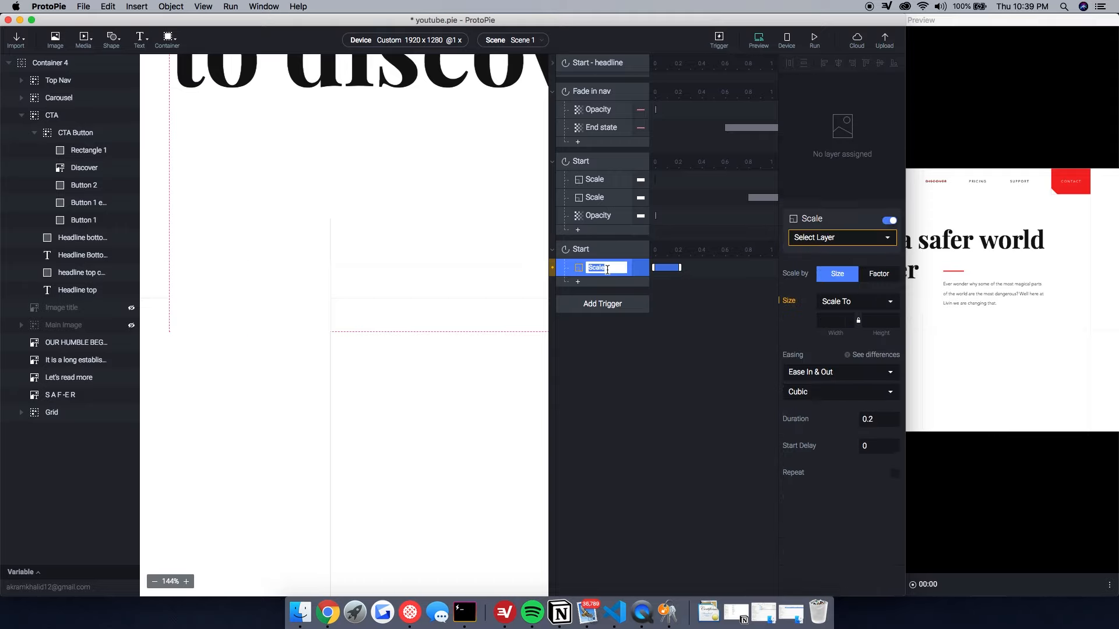
{"action": "left_click", "coordinate": [833, 320]}
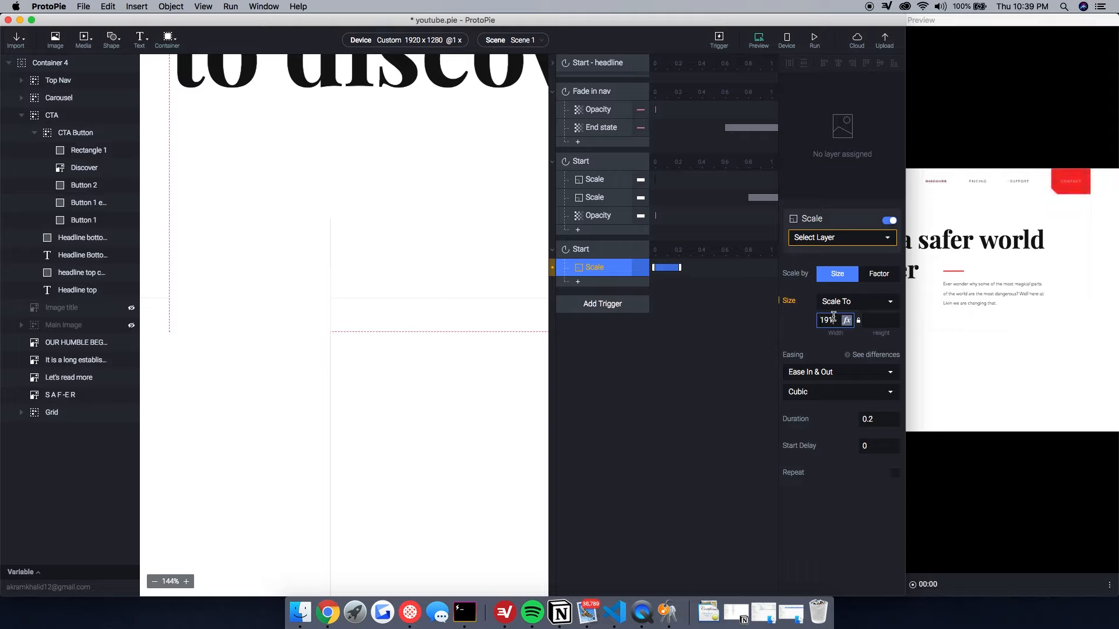
{"action": "left_click_drag", "start_coordinate": [680, 267], "coordinate": [655, 268]}
Step: Add a second Scale response to the new Start trigger with width 0, start delay 1.2 and duration 0.6
{"action": "left_click", "coordinate": [595, 285]}
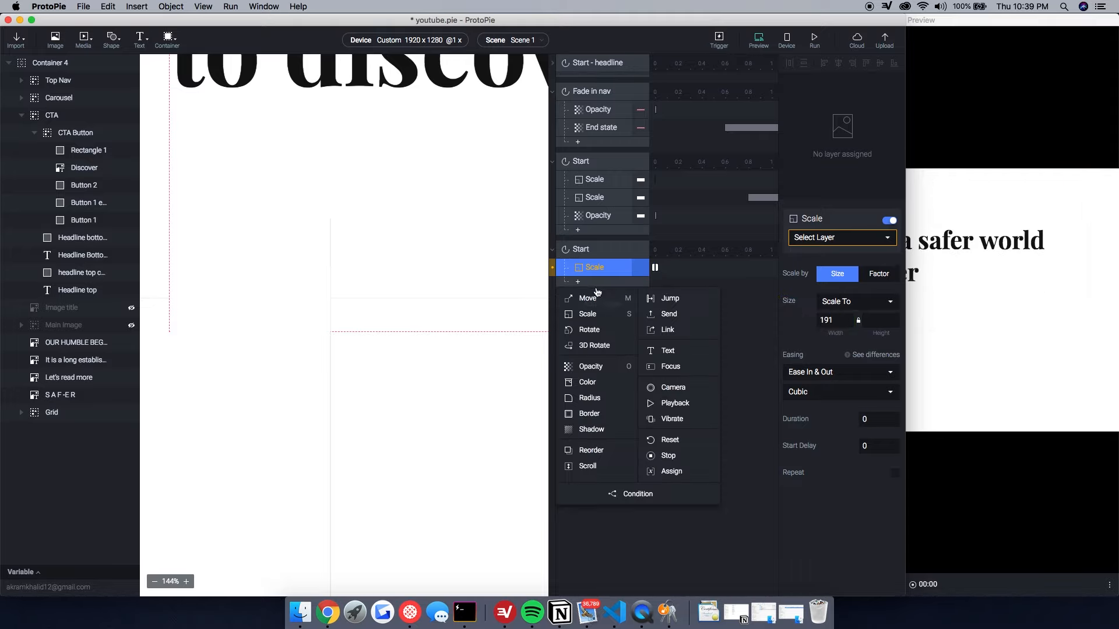
{"action": "left_click", "coordinate": [592, 327]}
{"action": "left_click", "coordinate": [837, 322]}
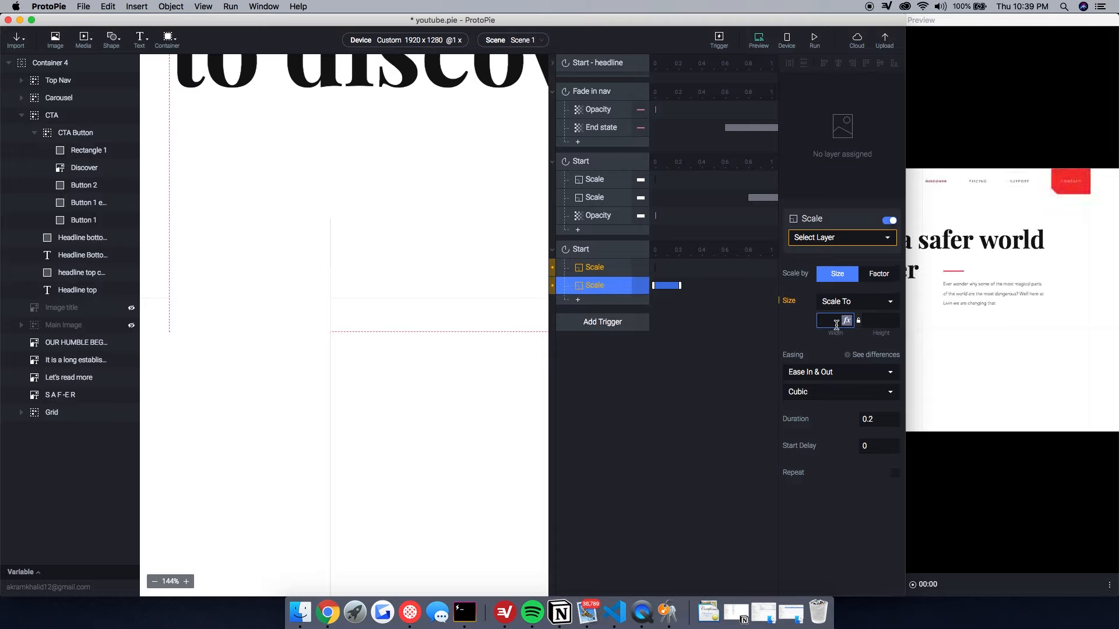
{"action": "key", "text": "Return"}
{"action": "left_click", "coordinate": [877, 447]}
{"action": "key", "text": "Return"}
{"action": "left_click", "coordinate": [882, 422]}
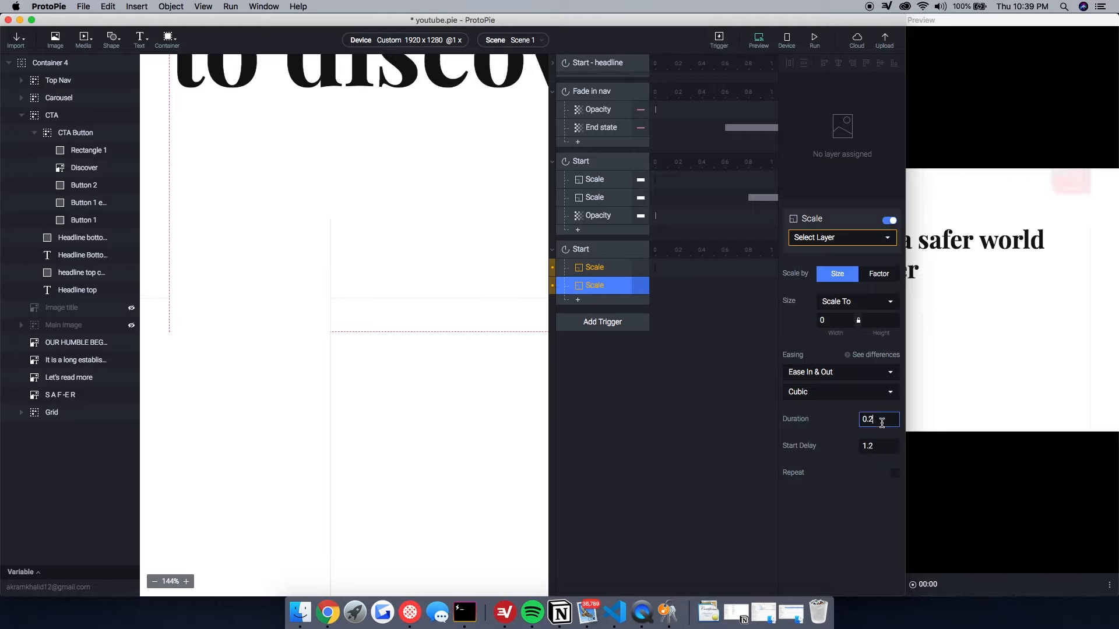
{"action": "key", "text": "BackSpace"}
{"action": "type", "text": "6"}
{"action": "key", "text": "Return"}
Step: Set the second Scale response's easing to Cubic Bezier with values 0.5, 0.02, 0.05 and 0.9
{"action": "left_click", "coordinate": [833, 373]}
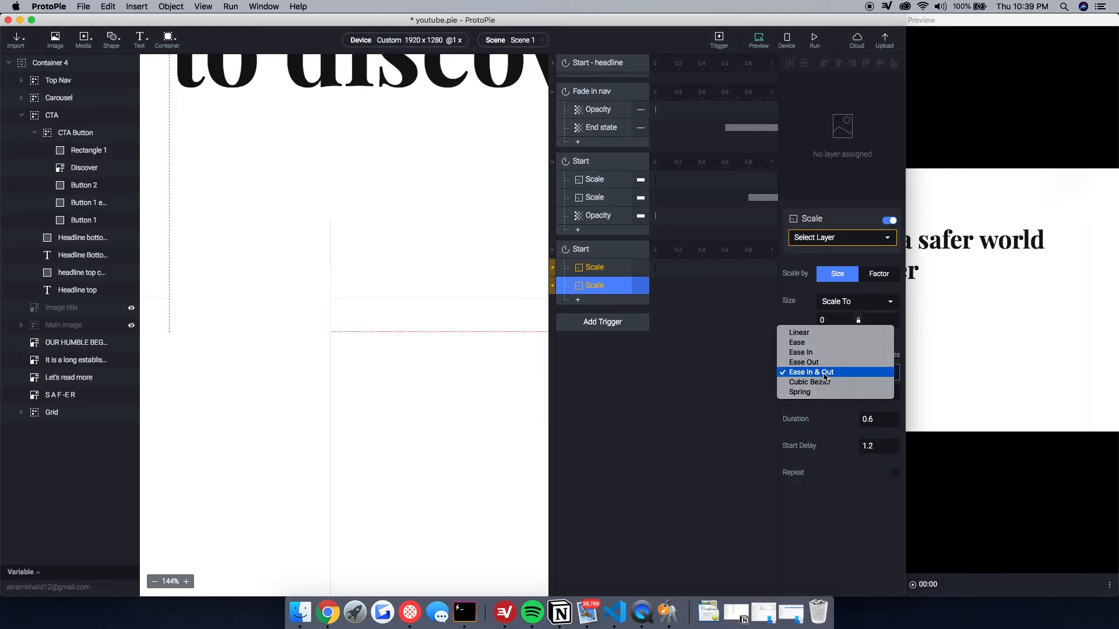
{"action": "left_click", "coordinate": [820, 382]}
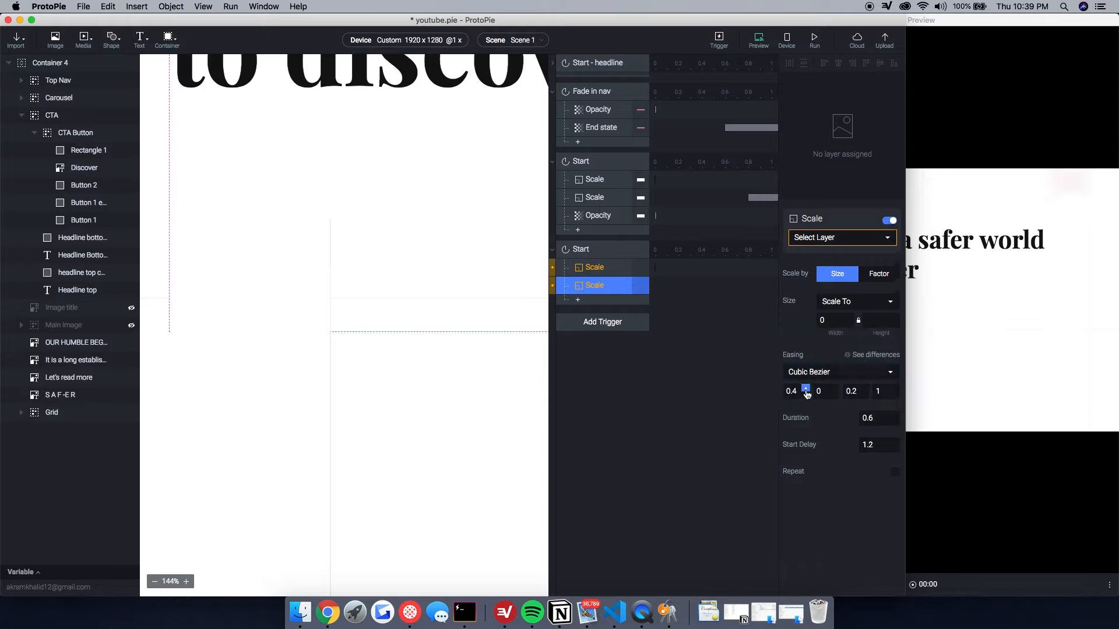
{"action": "left_click", "coordinate": [827, 392]}
{"action": "type", "text": ".03"}
{"action": "key", "text": "Tab"}
{"action": "type", "text": ".04"}
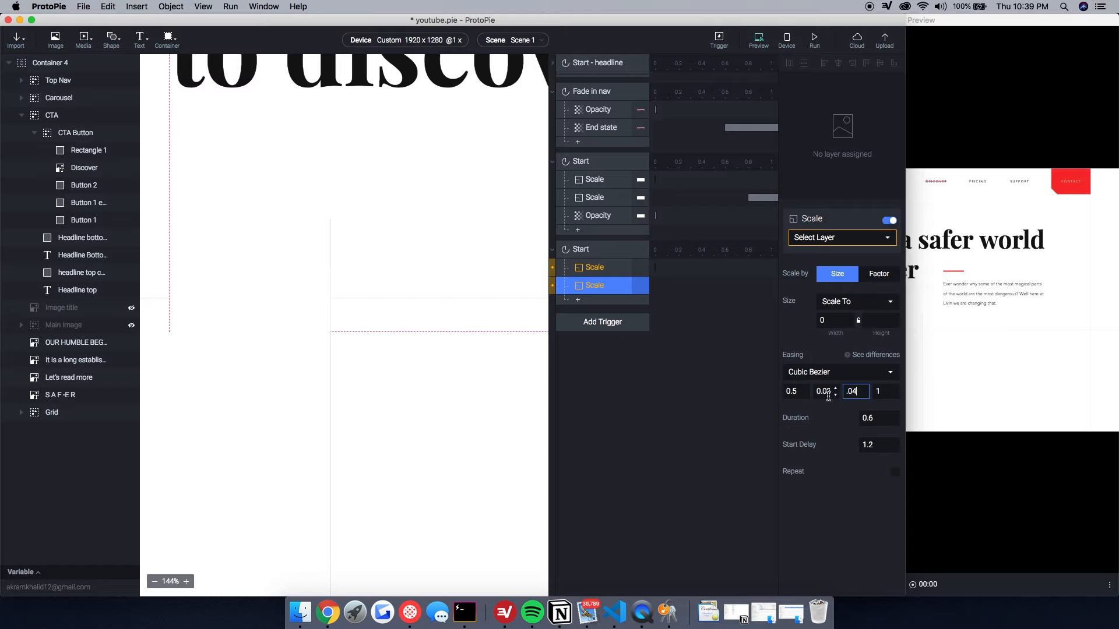
{"action": "key", "text": "F4"}
{"action": "key", "text": "F4"}
{"action": "key", "text": "Tab"}
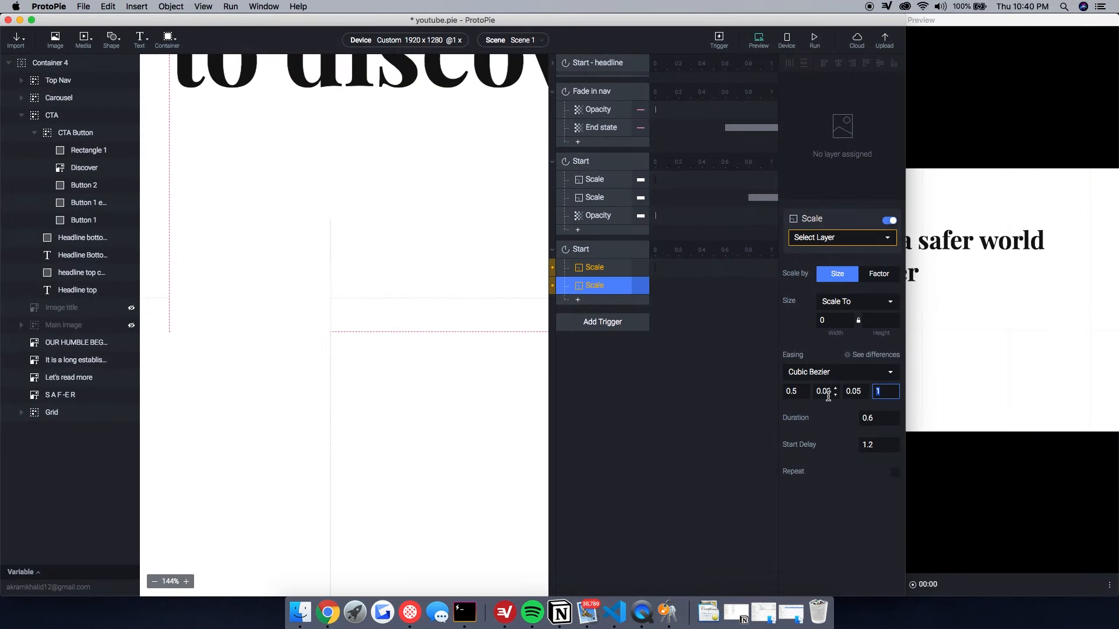
{"action": "key", "text": "BackSpace"}
{"action": "key", "text": "Return"}
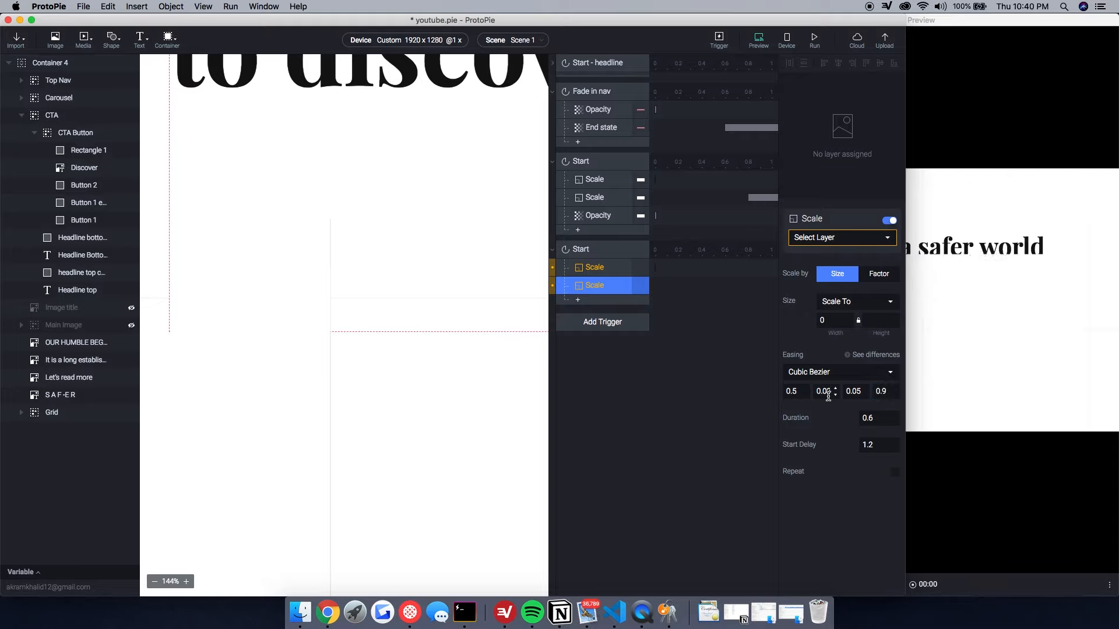
Step: Replay the prototype in the preview to check the CTA button's reveal
{"action": "left_click", "coordinate": [976, 379]}
{"action": "left_click", "coordinate": [736, 584]}
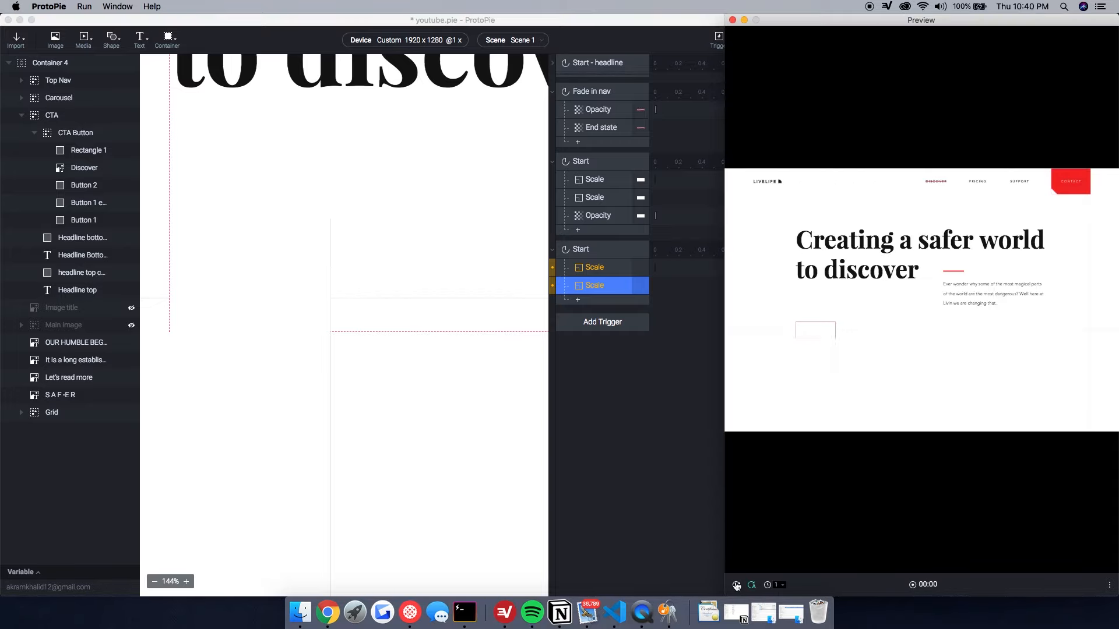
{"action": "left_click", "coordinate": [595, 272]}
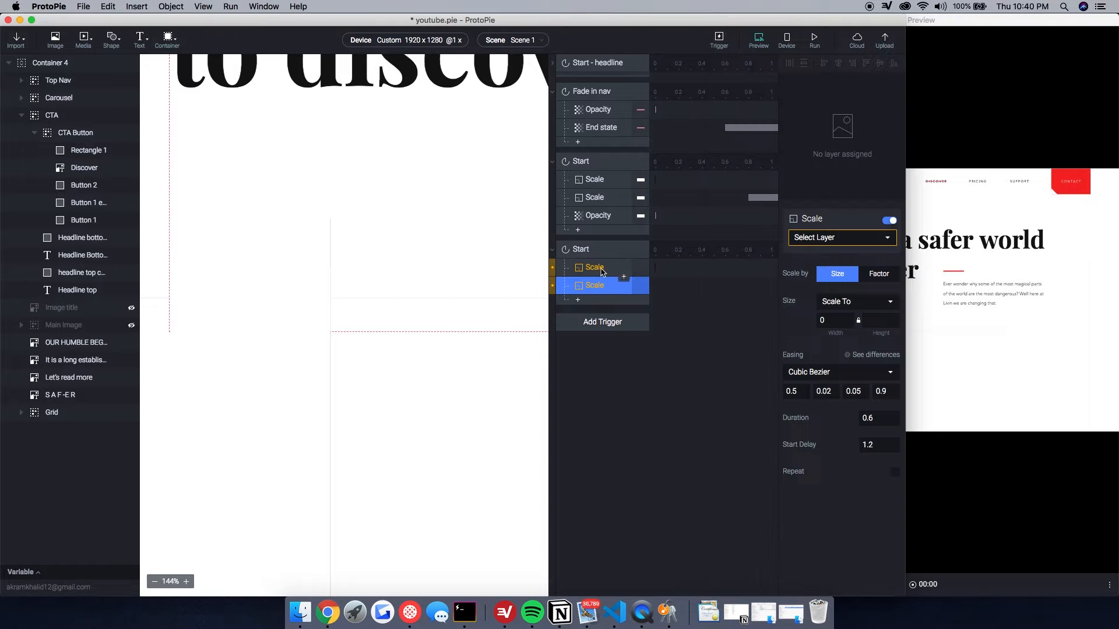
Step: Rename the white rectangle in the CTA Button group to "Discover cover"
{"action": "left_click", "coordinate": [86, 156]}
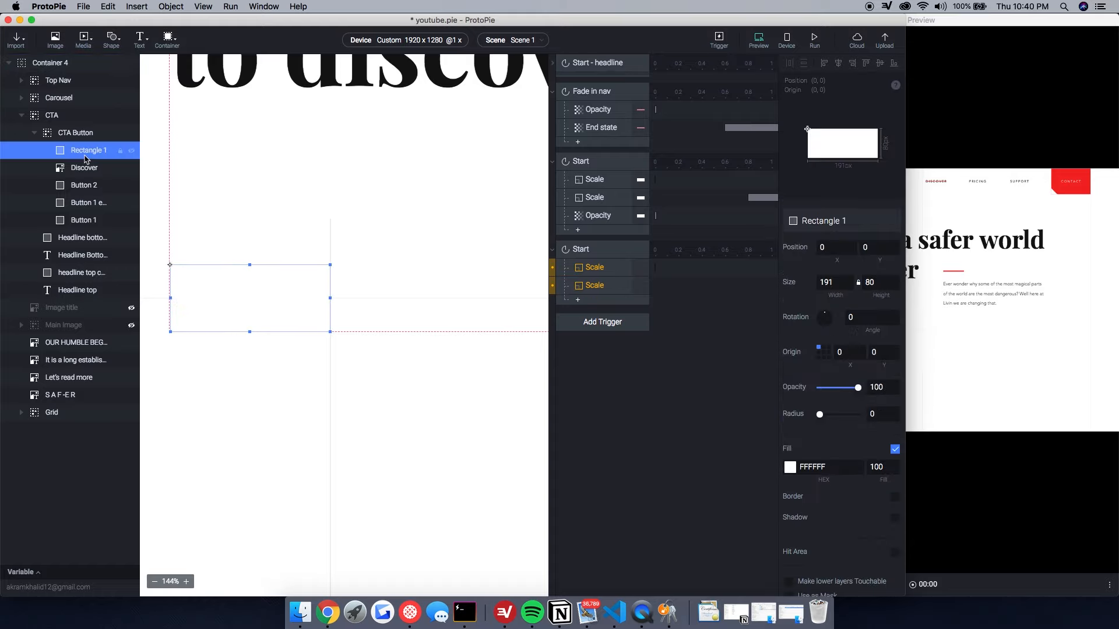
{"action": "double_click", "coordinate": [91, 152]}
{"action": "type", "text": "I"}
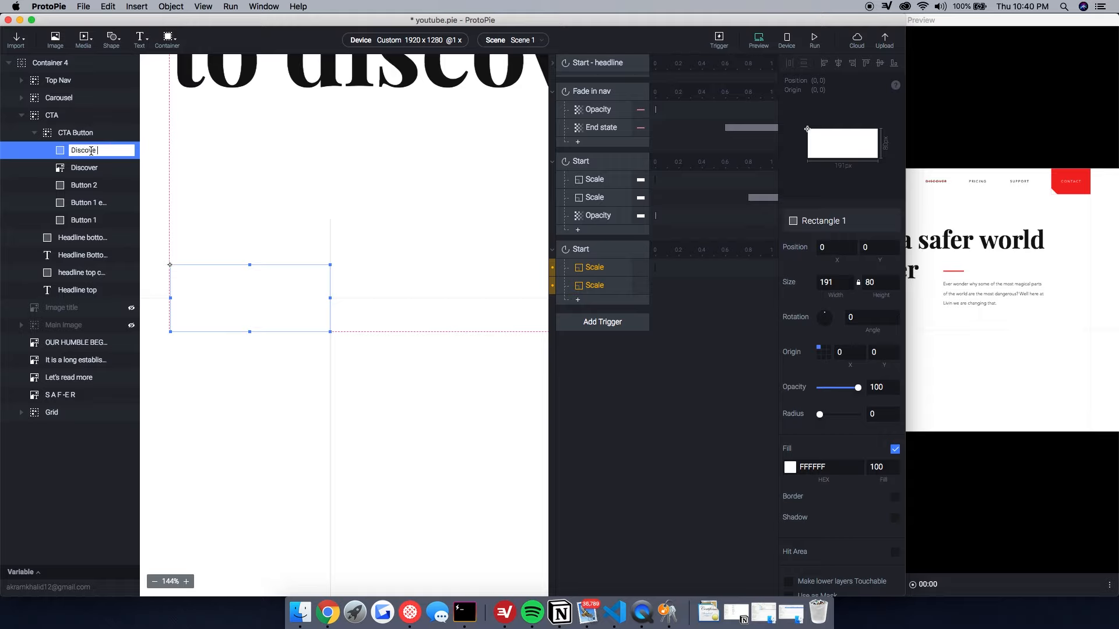
{"action": "type", "text": "iscover cover"}
{"action": "key", "text": "Return"}
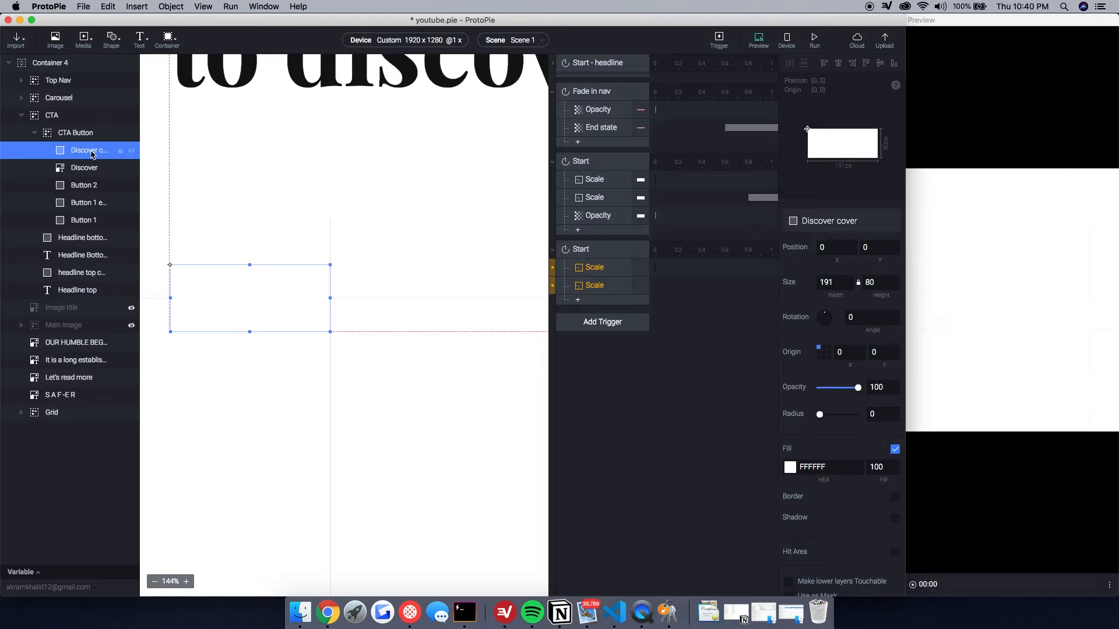
Step: Assign the Discover text layer from the top navigation's Discover Link to both Scale responses under the last Start trigger
{"action": "left_click", "coordinate": [599, 284]}
{"action": "left_click", "coordinate": [596, 267], "text": "shift"}
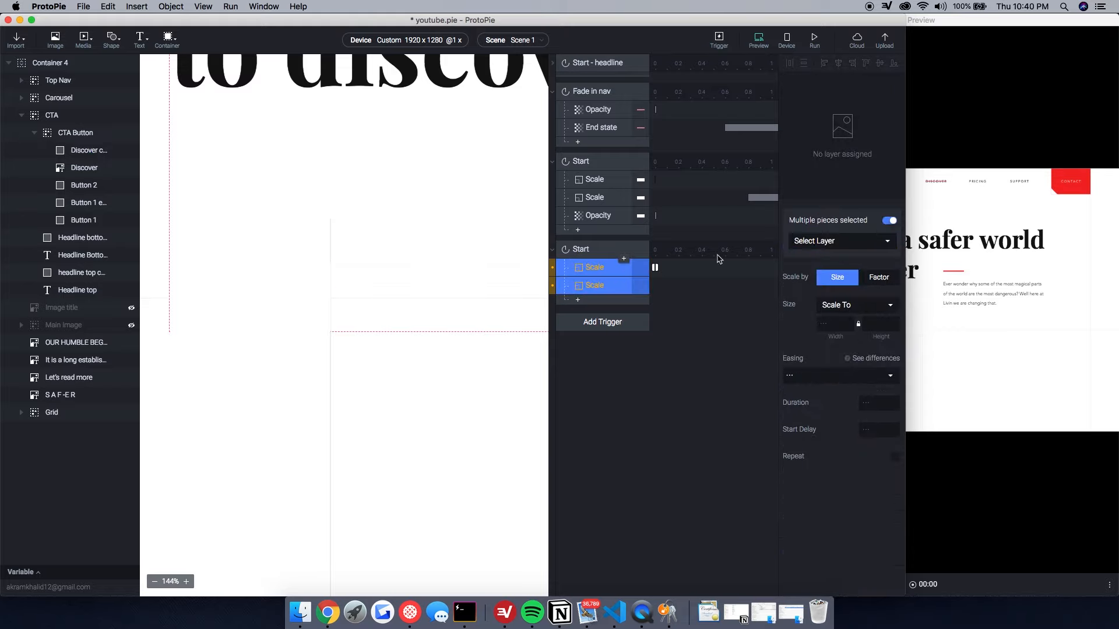
{"action": "left_click", "coordinate": [848, 243]}
{"action": "type", "text": "disc"}
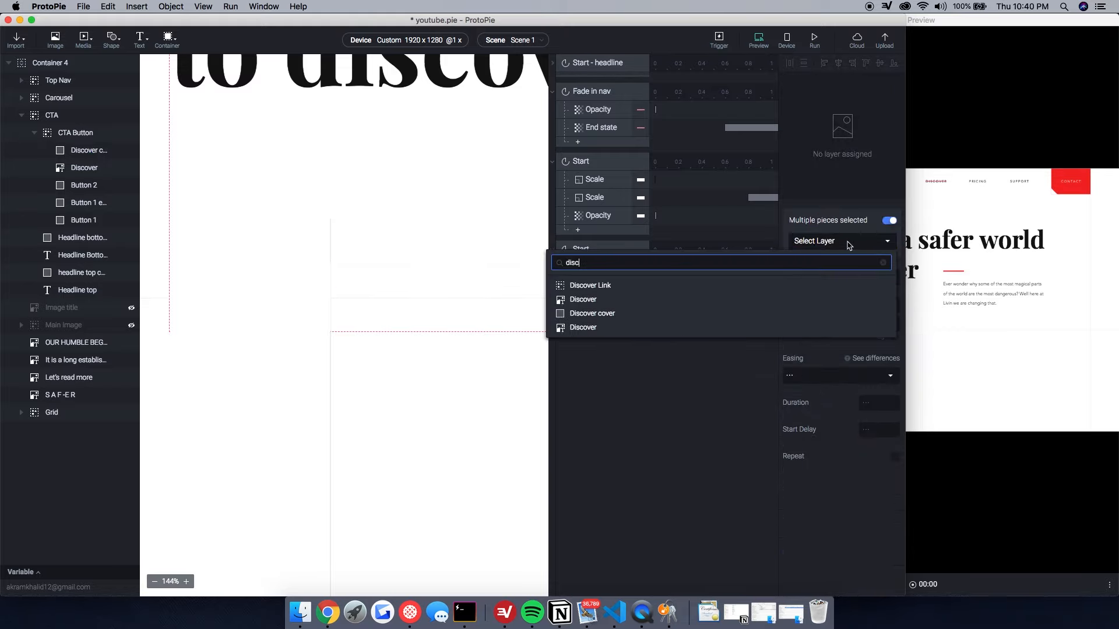
{"action": "left_click", "coordinate": [583, 299]}
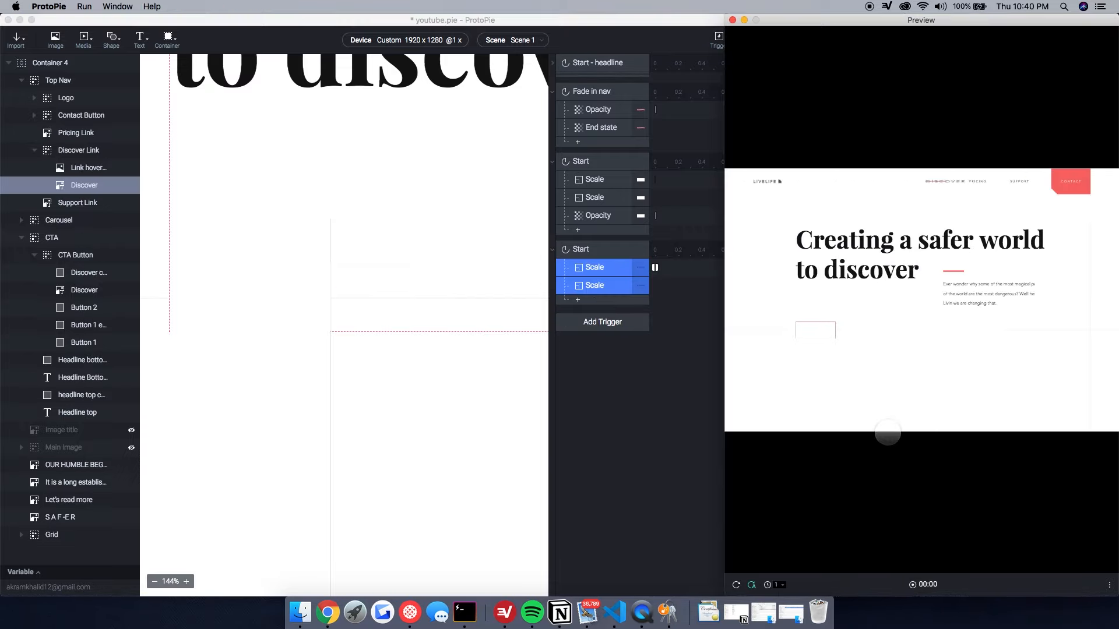
Step: Assign the Discover cover layer to both Scale responses under the last Start trigger and replay the prototype
{"action": "left_click", "coordinate": [595, 268]}
{"action": "left_click", "coordinate": [595, 285], "text": "shift"}
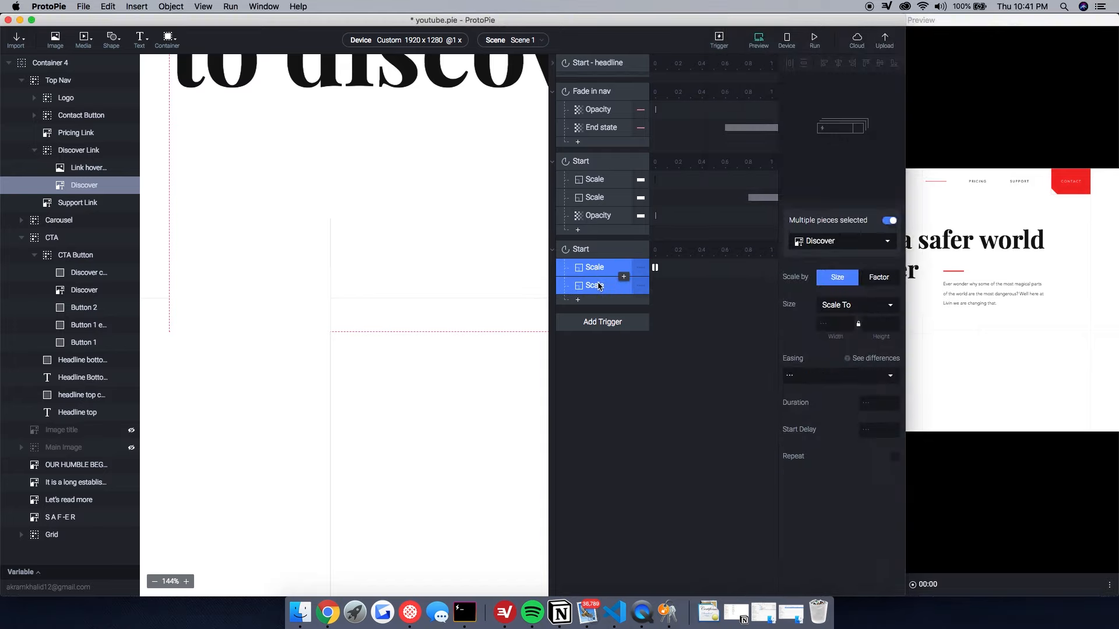
{"action": "left_click", "coordinate": [844, 242]}
{"action": "type", "text": "d"}
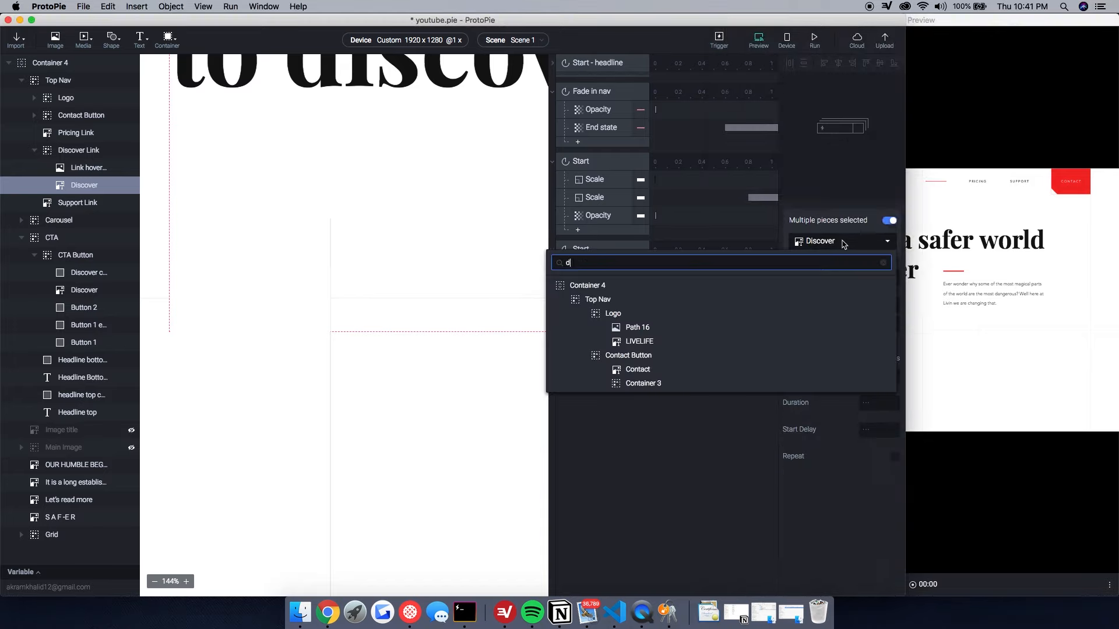
{"action": "type", "text": "i"}
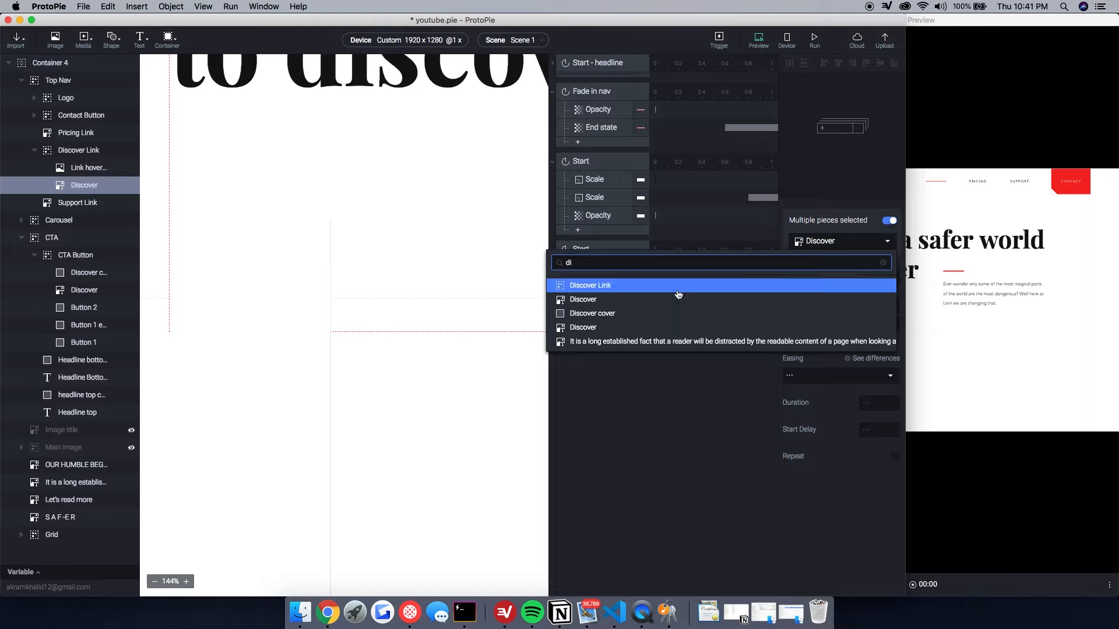
{"action": "left_click", "coordinate": [670, 313]}
{"action": "left_click", "coordinate": [950, 330]}
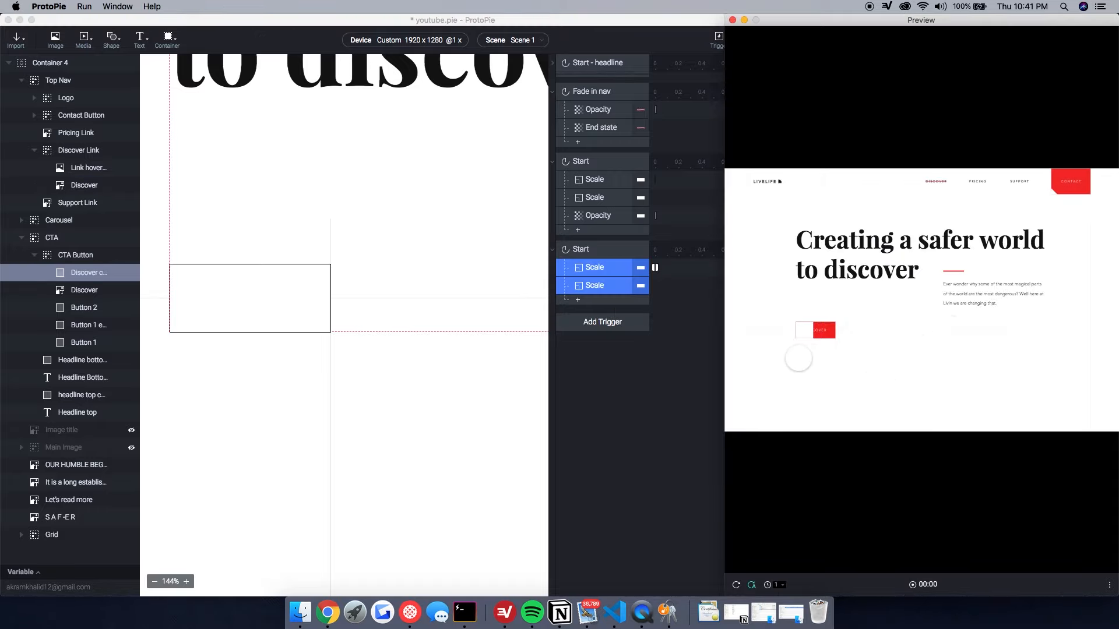
{"action": "left_click", "coordinate": [735, 587]}
Step: Enlarge the Discover cover rectangle to about 203 by 85 around its centre and set its origin to 100, 50
{"action": "left_click", "coordinate": [274, 297]}
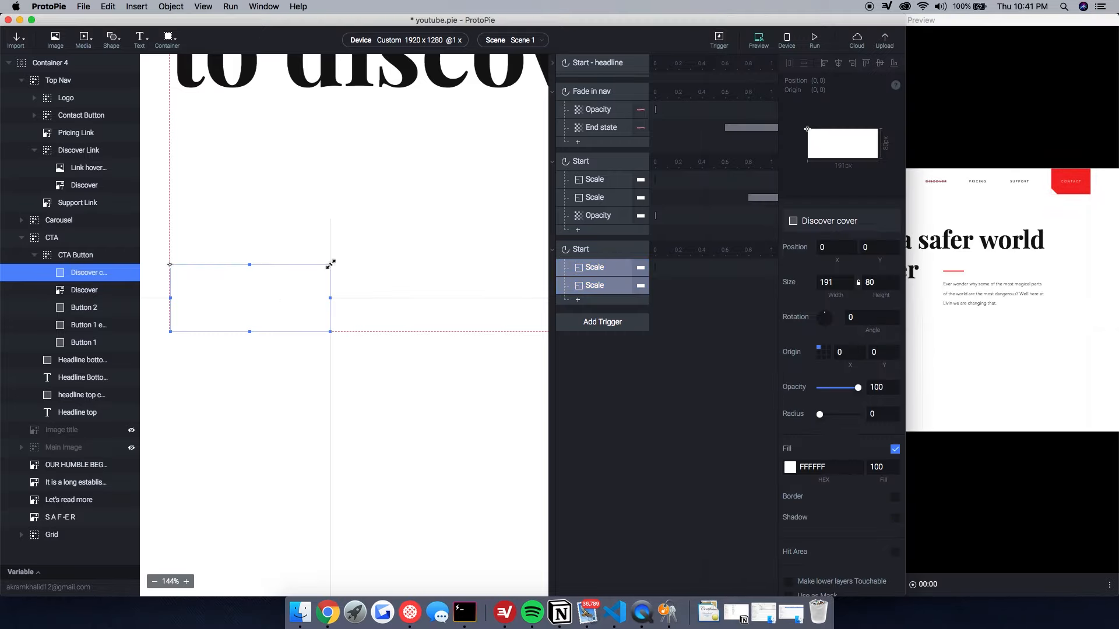
{"action": "left_click_drag", "start_coordinate": [330, 265], "coordinate": [334, 264]}
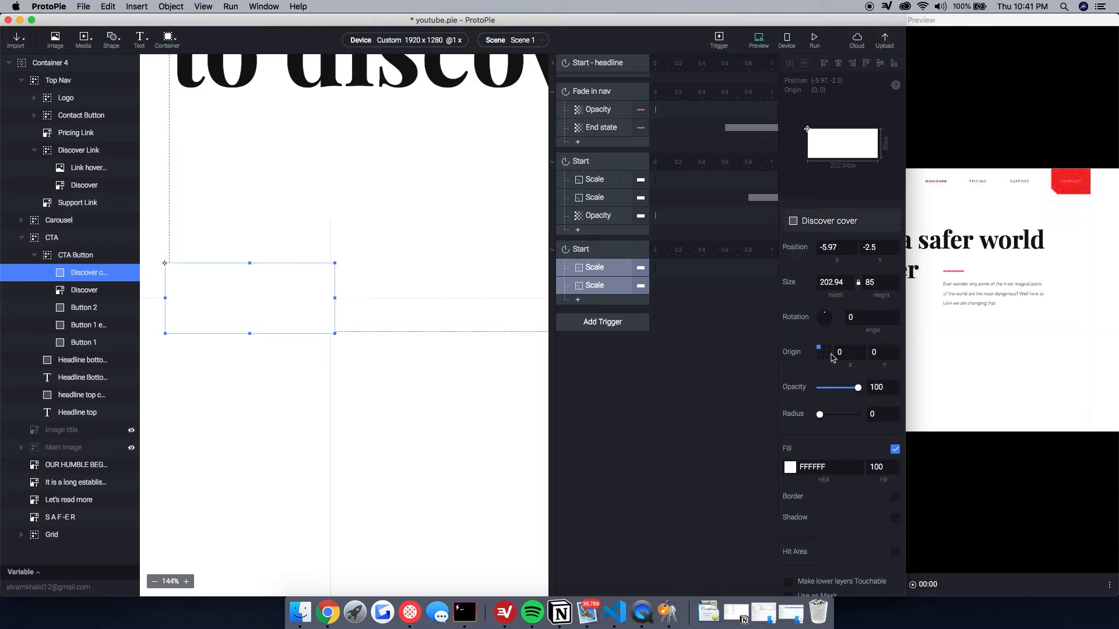
Step: Set the start delay of the Discover cover's second Scale response to 0.8 and replay the prototype
{"action": "left_click", "coordinate": [605, 286]}
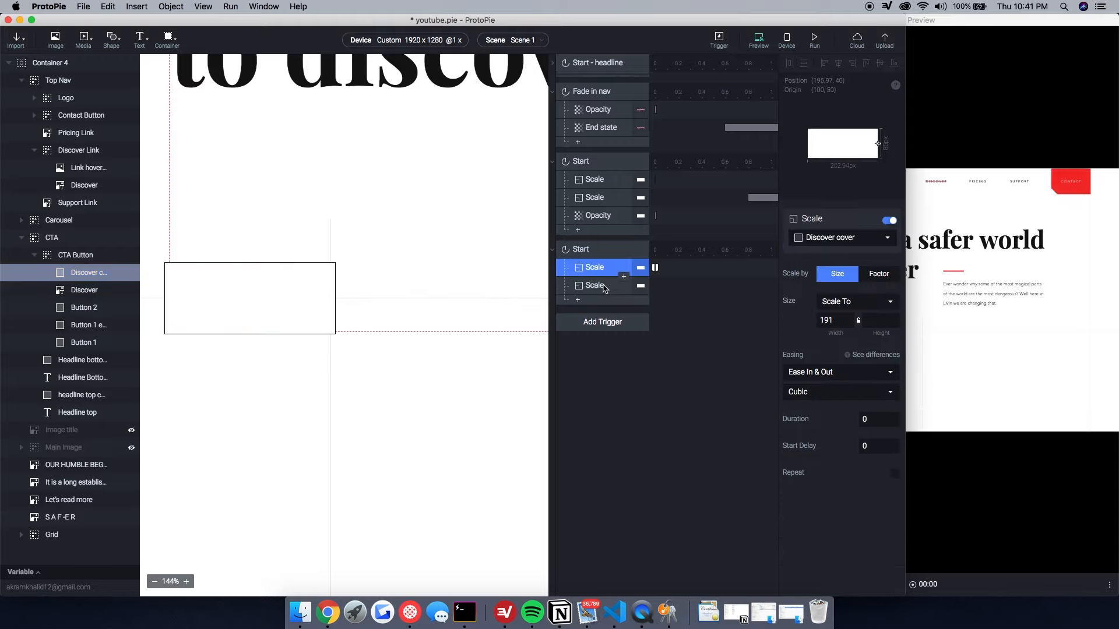
{"action": "left_click", "coordinate": [872, 446]}
{"action": "type", "text": ".8"}
{"action": "key", "text": "Return"}
{"action": "left_click", "coordinate": [969, 419]}
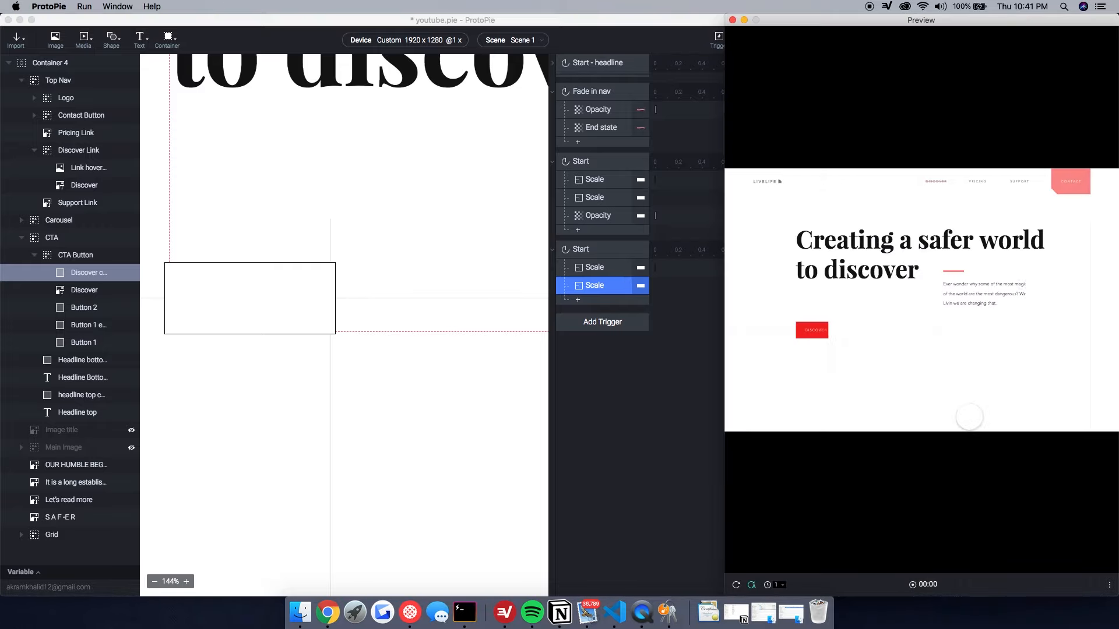
{"action": "left_click", "coordinate": [737, 585]}
{"action": "left_click", "coordinate": [736, 585]}
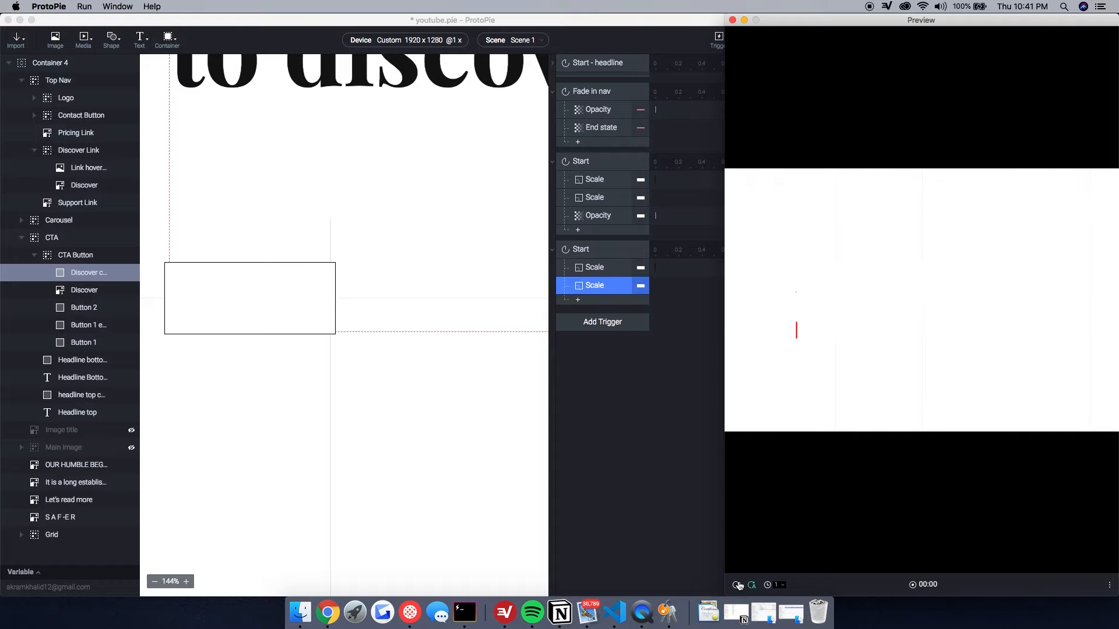
Step: Set the width in the Discover cover's first Scale response to 205 and replay the prototype to check the button reveal
{"action": "left_click", "coordinate": [316, 410]}
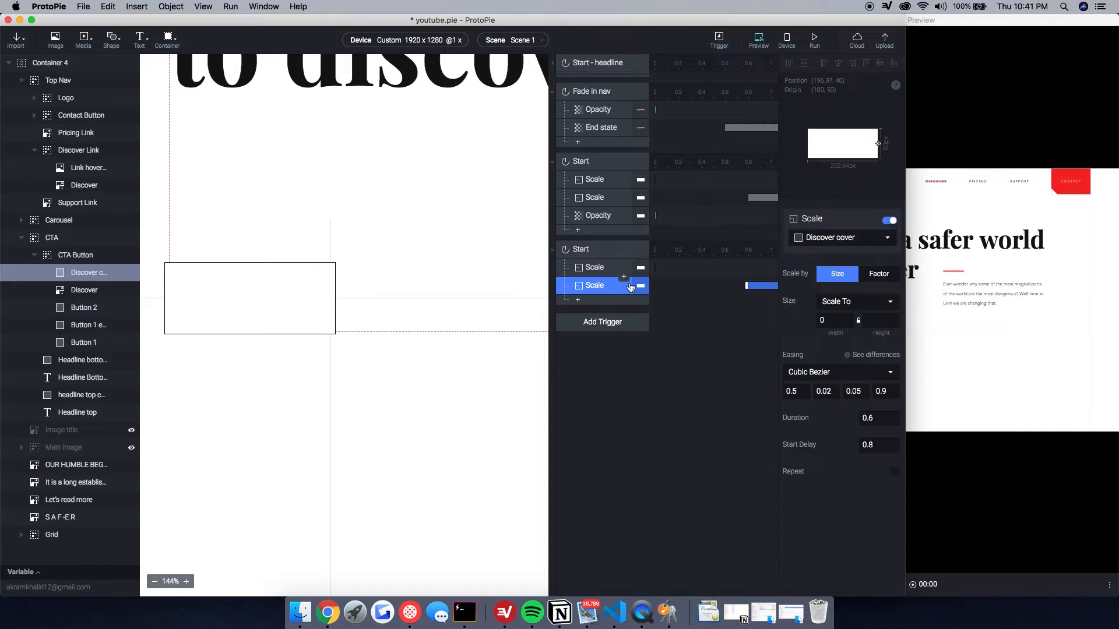
{"action": "left_click", "coordinate": [607, 269]}
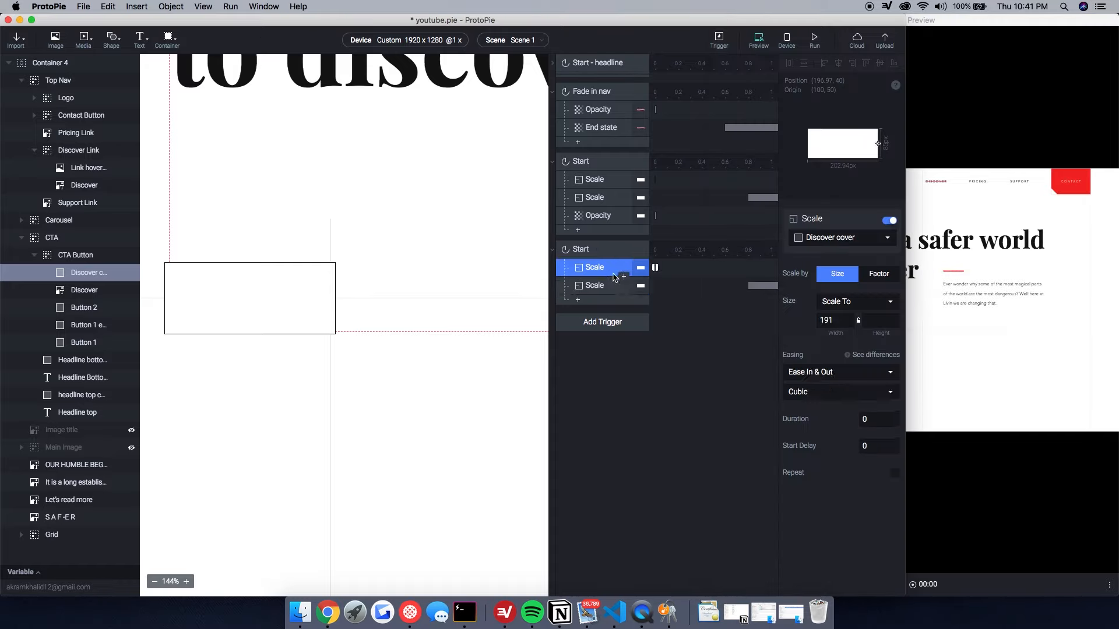
{"action": "left_click", "coordinate": [826, 321]}
{"action": "type", "text": "204"}
{"action": "key", "text": "BackSpace"}
{"action": "type", "text": "5"}
{"action": "key", "text": "Return"}
{"action": "left_click", "coordinate": [930, 320]}
{"action": "left_click", "coordinate": [736, 584]}
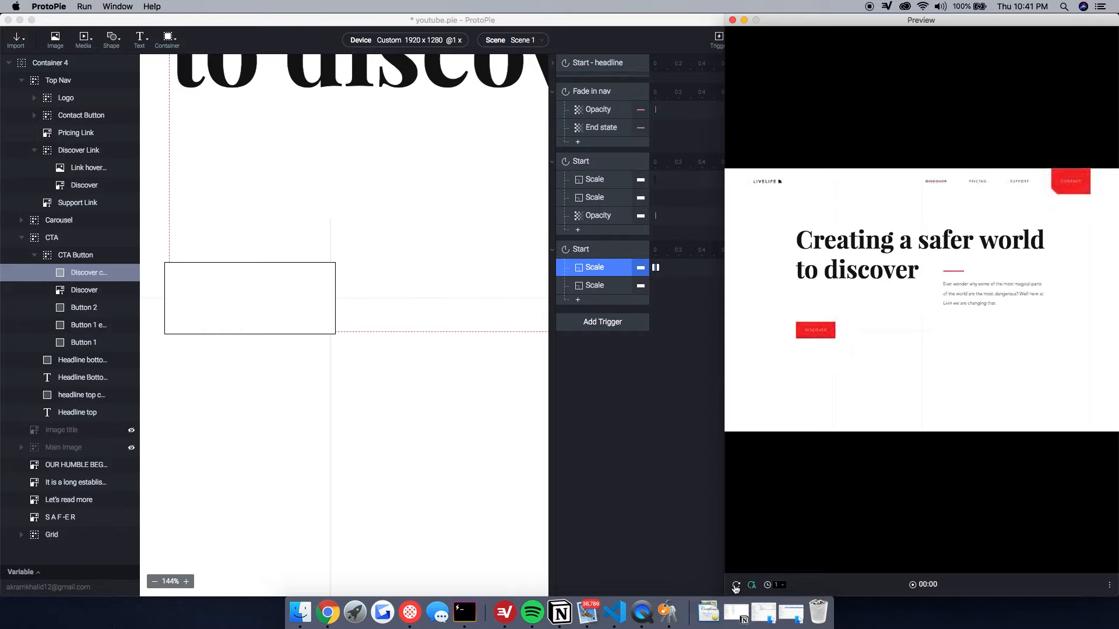
{"action": "left_click", "coordinate": [735, 585]}
Step: Collapse the layer groups inside Container 4 and draw a white cover rectangle about 1248 by 430 over the main image area
{"action": "left_click", "coordinate": [461, 387]}
{"action": "scroll", "coordinate": [459, 383], "scroll_direction": "down", "scroll_amount": 5}
{"action": "scroll", "coordinate": [408, 444], "scroll_direction": "right", "scroll_amount": 3}
{"action": "scroll", "coordinate": [408, 445], "scroll_direction": "down", "scroll_amount": 3}
{"action": "scroll", "coordinate": [409, 449], "scroll_direction": "right", "scroll_amount": 1}
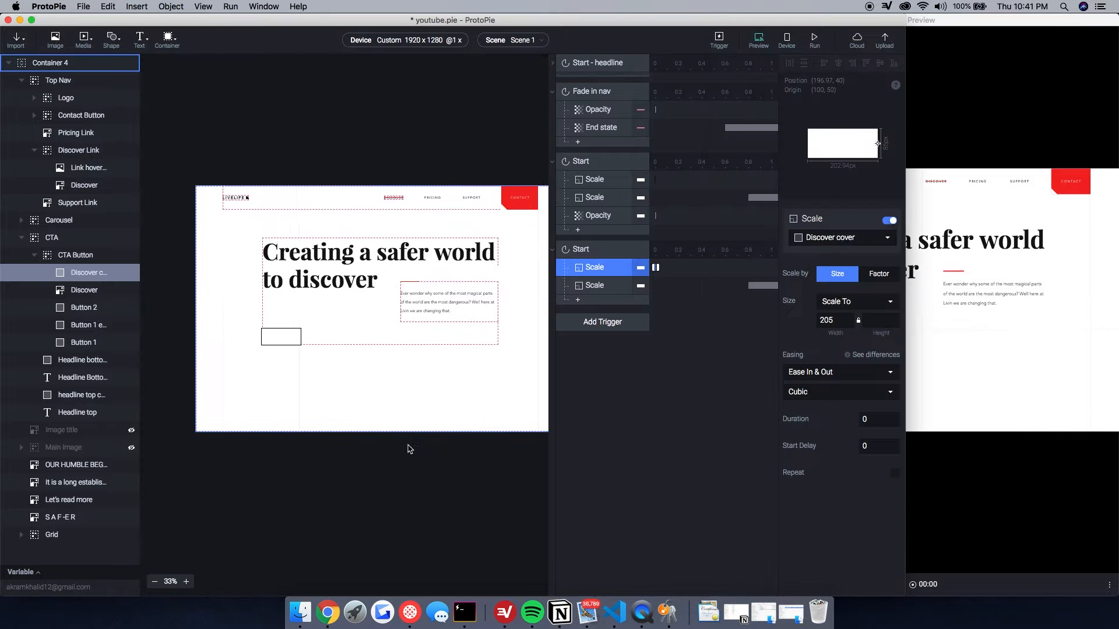
{"action": "left_click", "coordinate": [279, 335]}
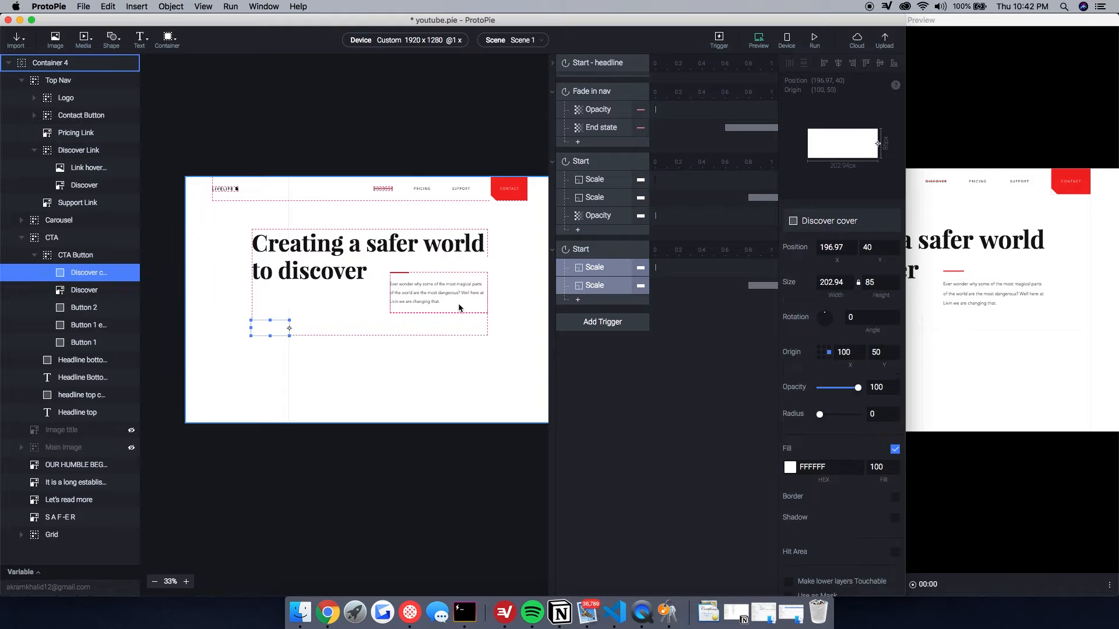
{"action": "left_click", "coordinate": [21, 238], "text": "alt"}
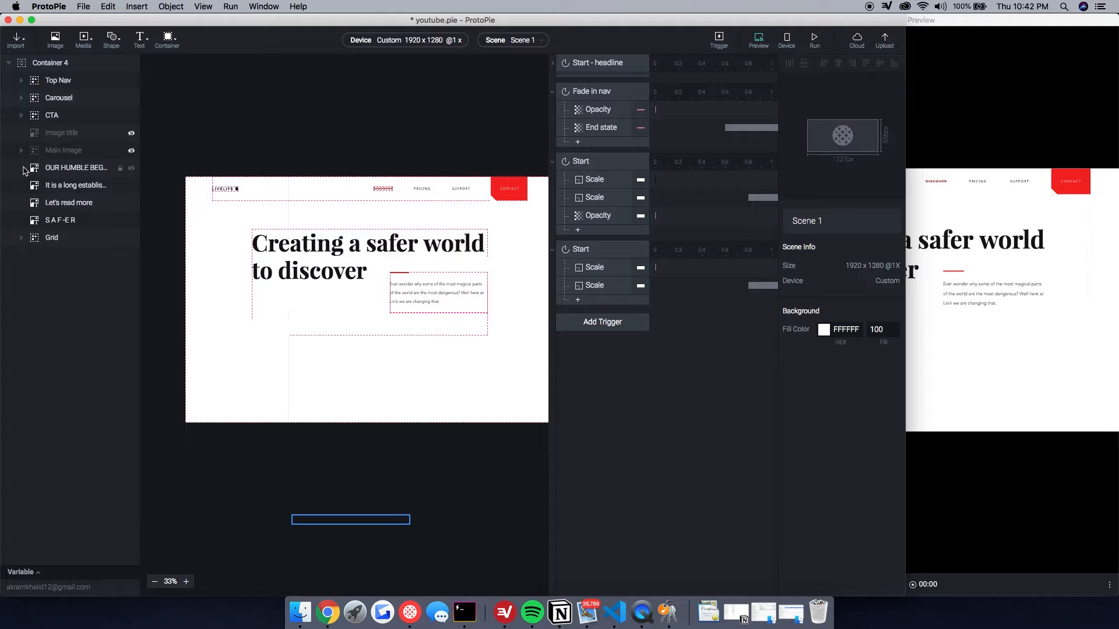
{"action": "mouse_move", "coordinate": [250, 349]}
{"action": "left_mouse_down"}
{"action": "mouse_move", "coordinate": [488, 492]}
{"action": "mouse_move", "coordinate": [489, 432]}
{"action": "left_mouse_up"}
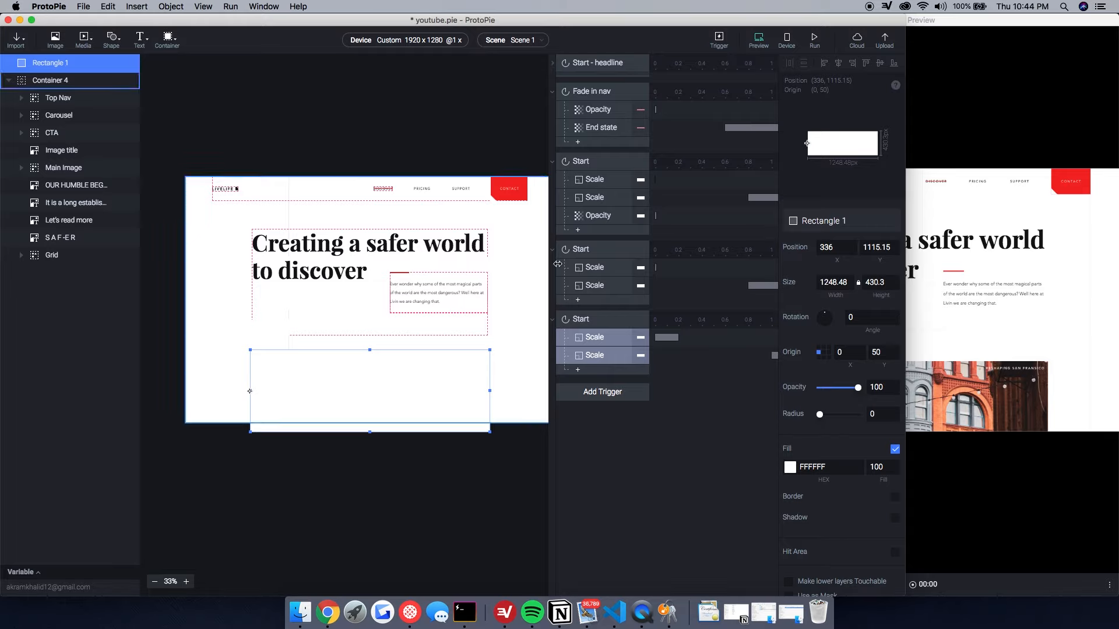
Step: Replay the prototype and scroll the previewed page down and back up to check the main image's reveal
{"action": "left_click", "coordinate": [1078, 385]}
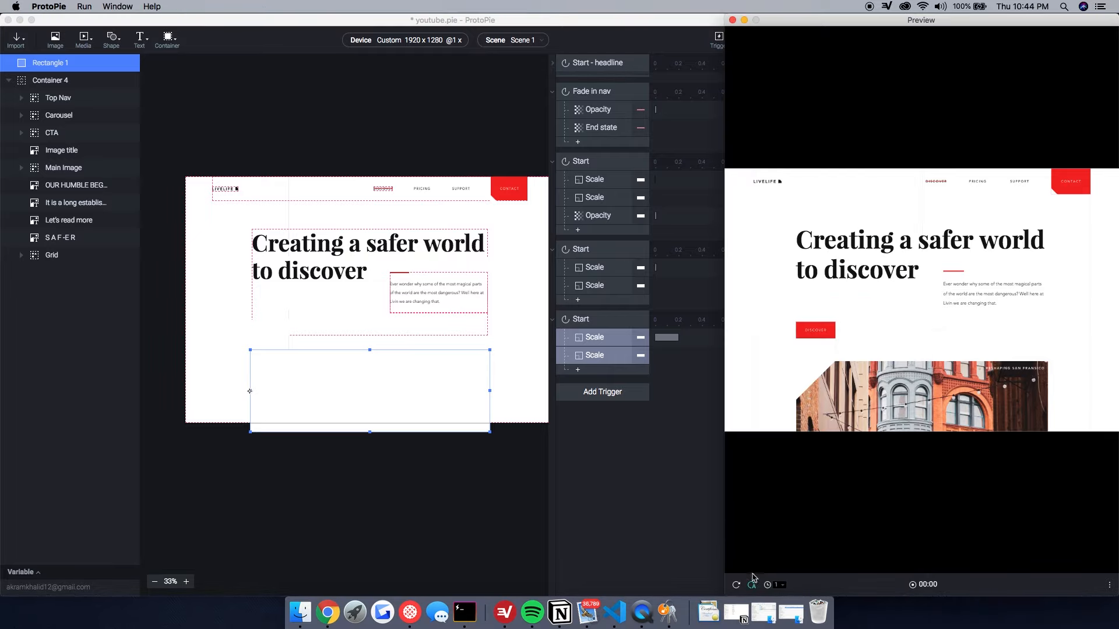
{"action": "left_click", "coordinate": [737, 586]}
{"action": "left_click_drag", "start_coordinate": [870, 372], "coordinate": [871, 222]}
{"action": "left_click_drag", "start_coordinate": [873, 335], "coordinate": [822, 595]}
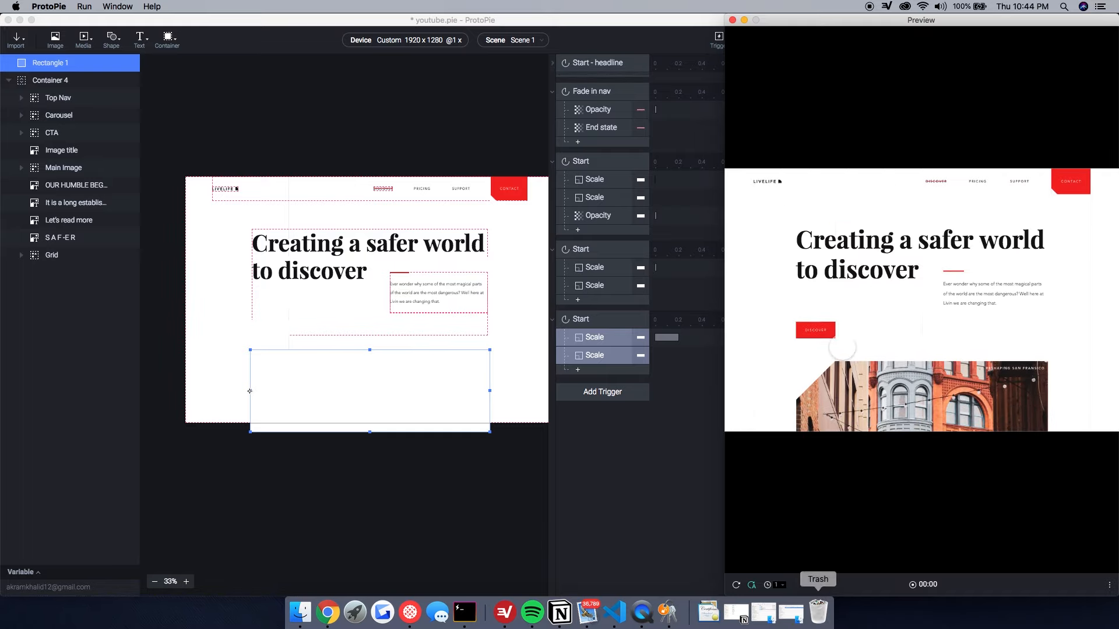
Step: Add another Start trigger with a Scroll response and assign Container 4 to it
{"action": "left_click", "coordinate": [594, 394]}
{"action": "left_click", "coordinate": [594, 394]}
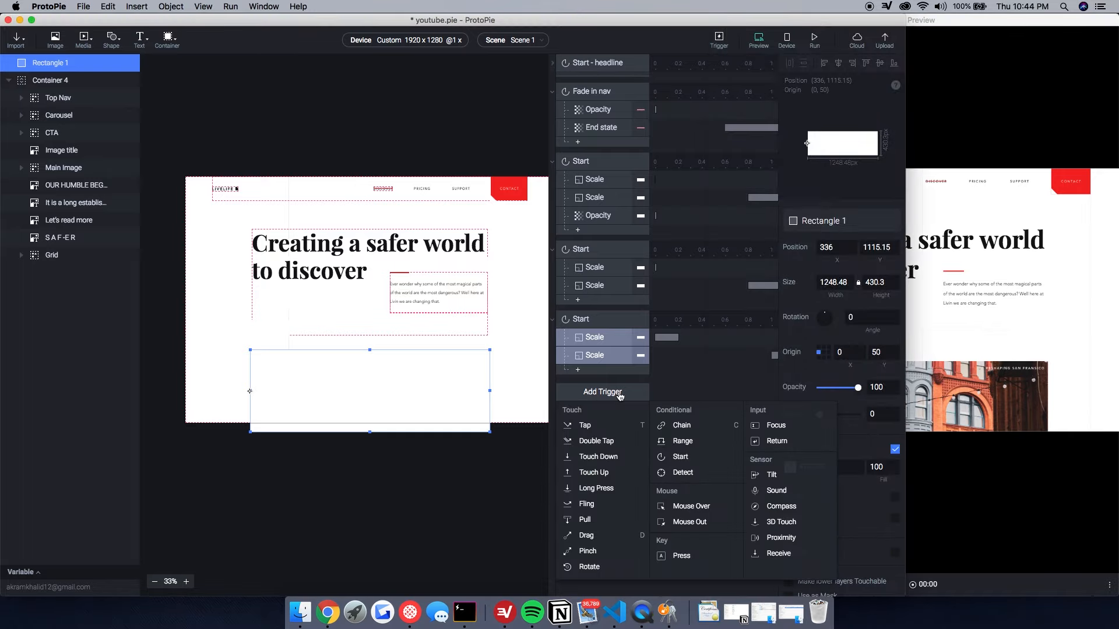
{"action": "left_click", "coordinate": [678, 457]}
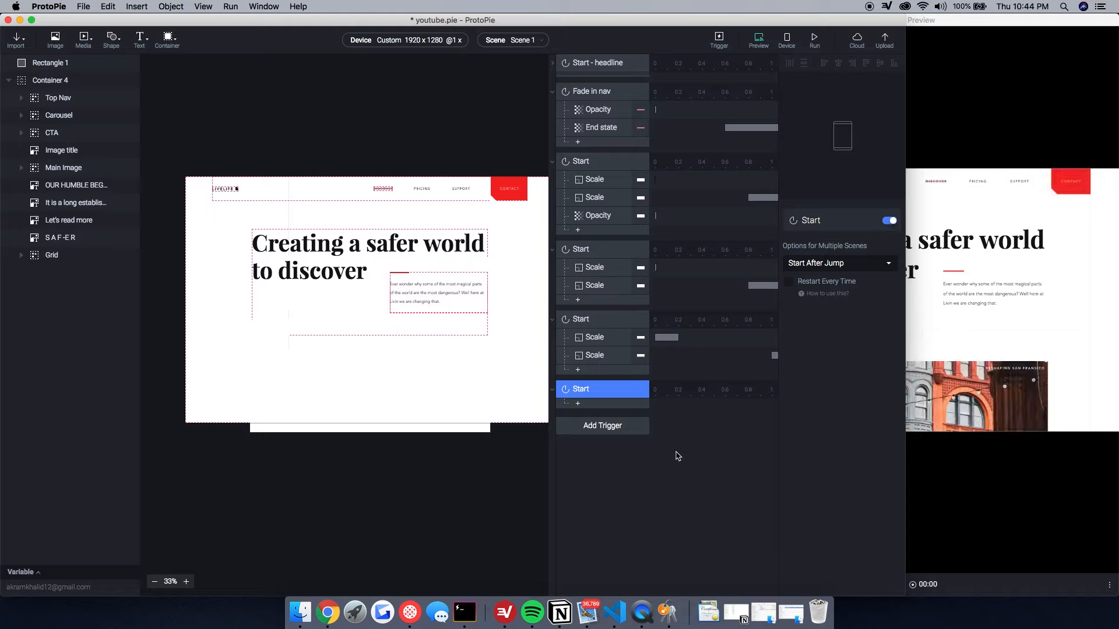
{"action": "left_click", "coordinate": [623, 407]}
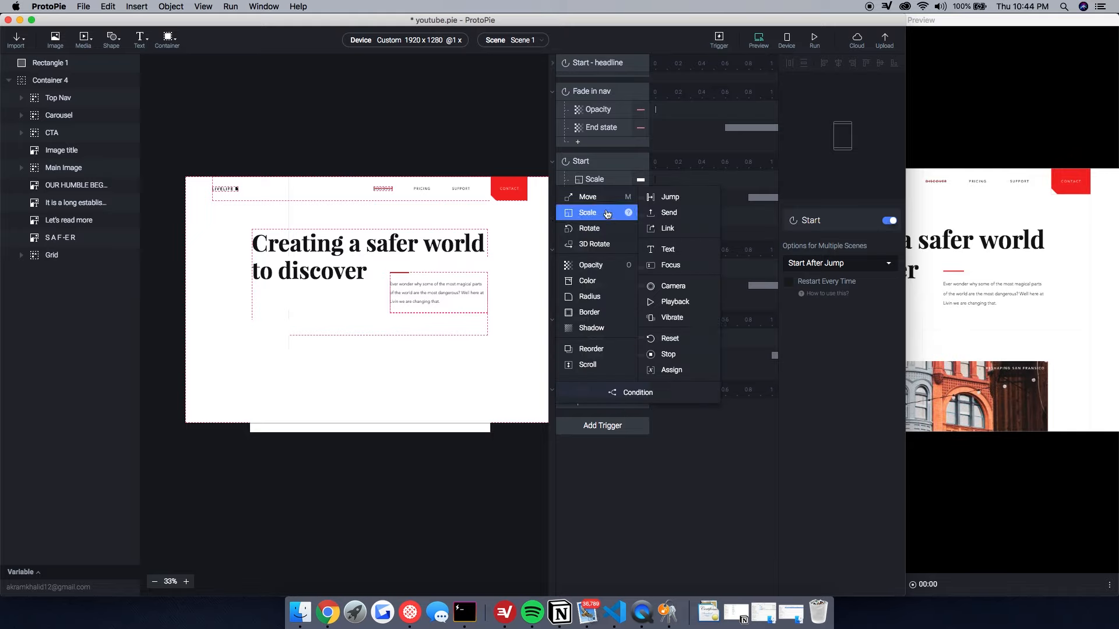
{"action": "left_click", "coordinate": [589, 366]}
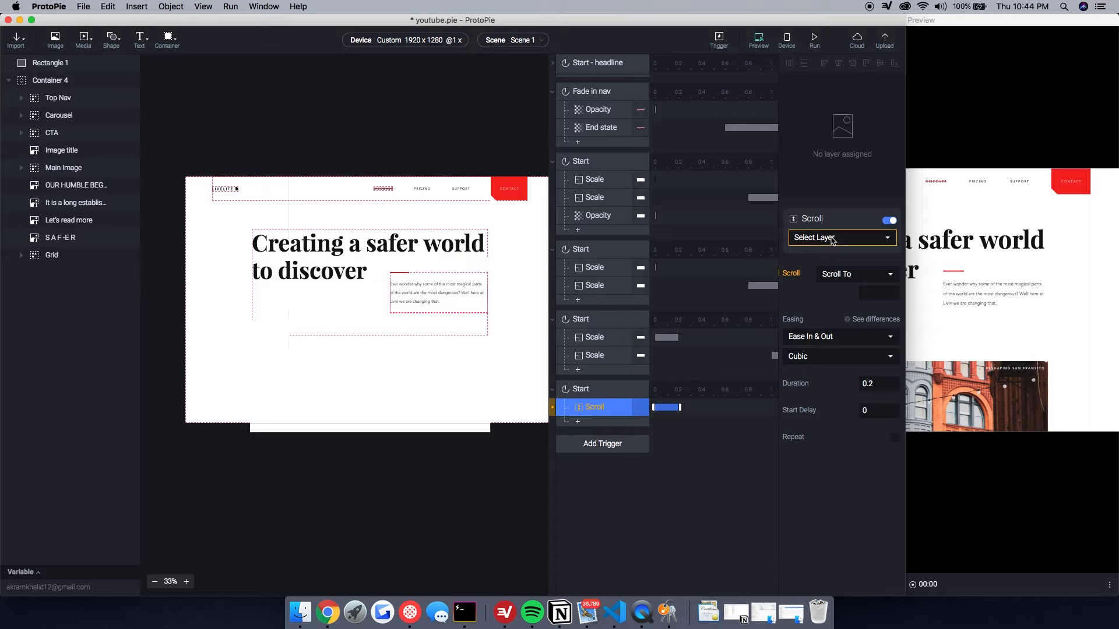
{"action": "left_click", "coordinate": [832, 238]}
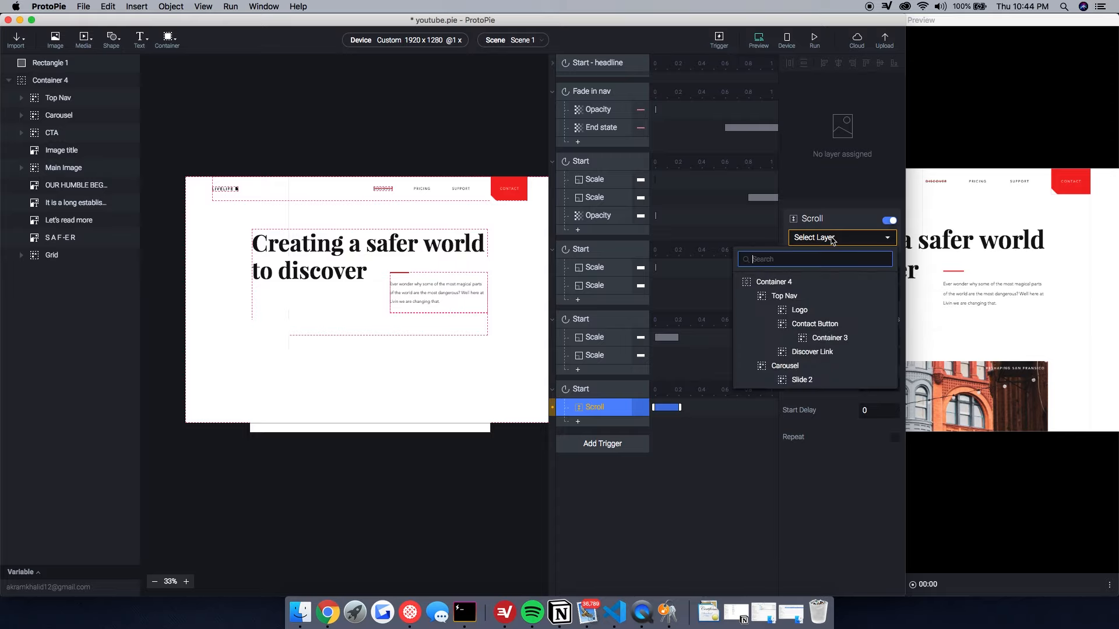
{"action": "left_click", "coordinate": [781, 286]}
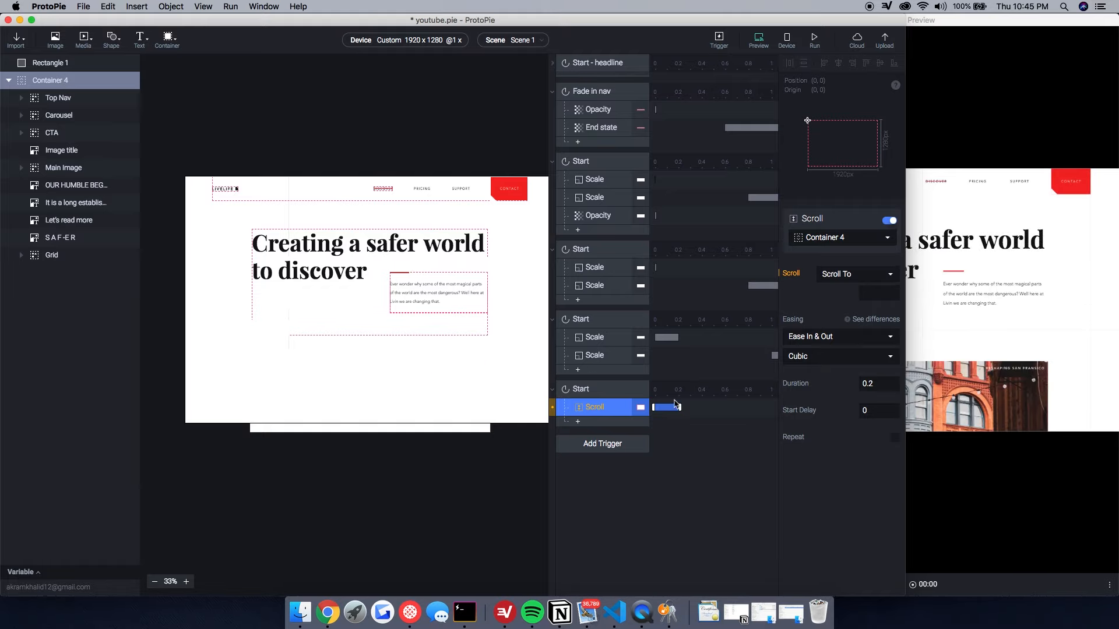
Step: Set Container 4's Scroll response to Scroll By 800 with a start delay of 2
{"action": "left_click", "coordinate": [875, 292]}
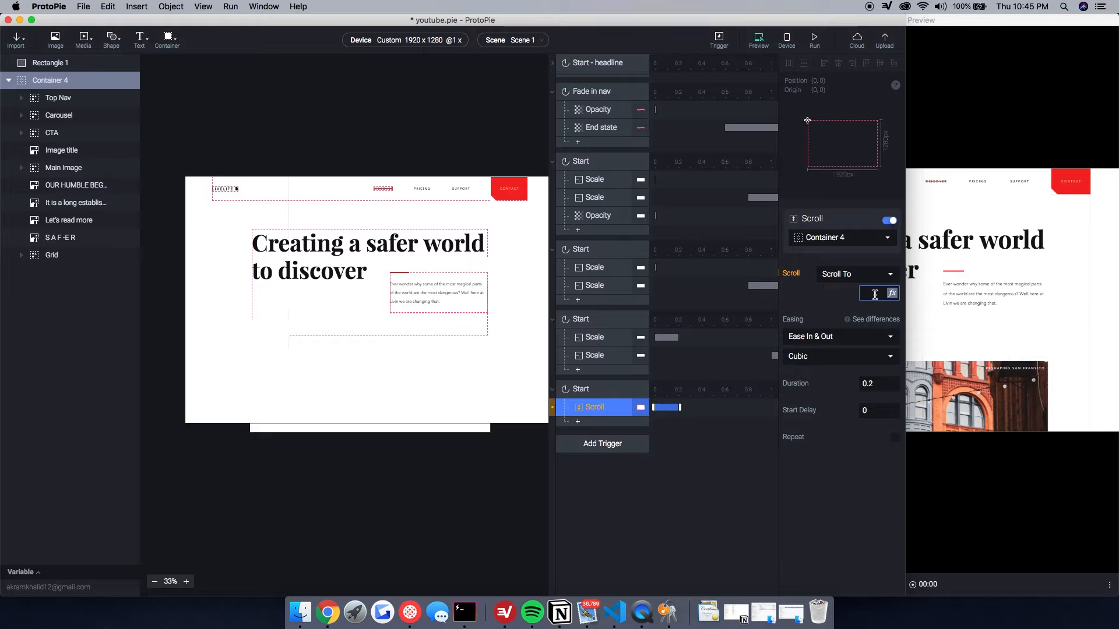
{"action": "left_click", "coordinate": [857, 274]}
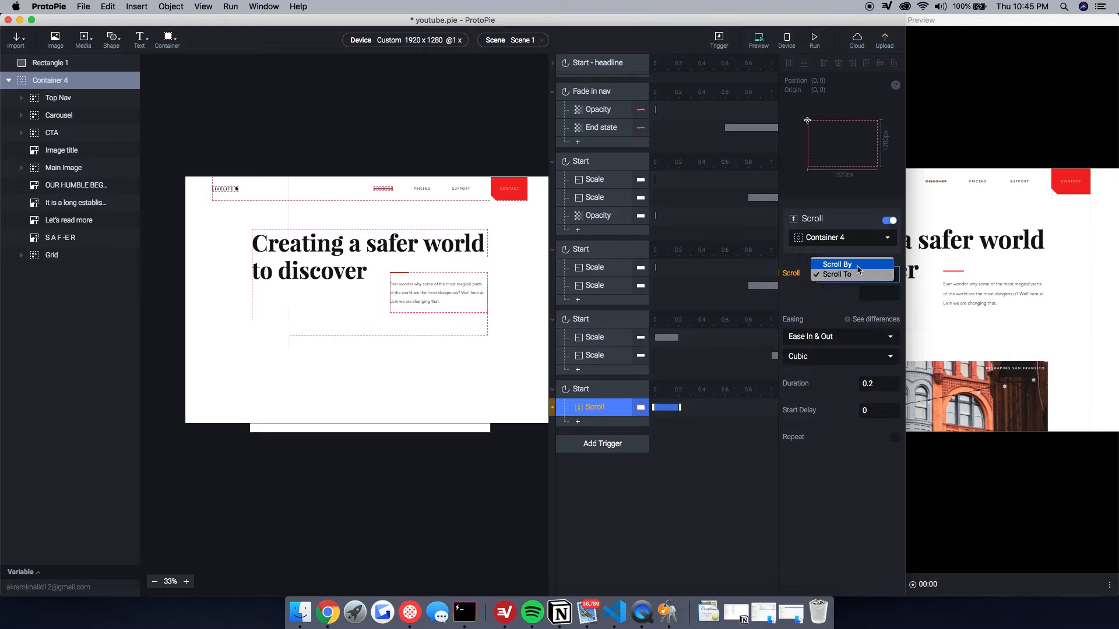
{"action": "left_click", "coordinate": [840, 264]}
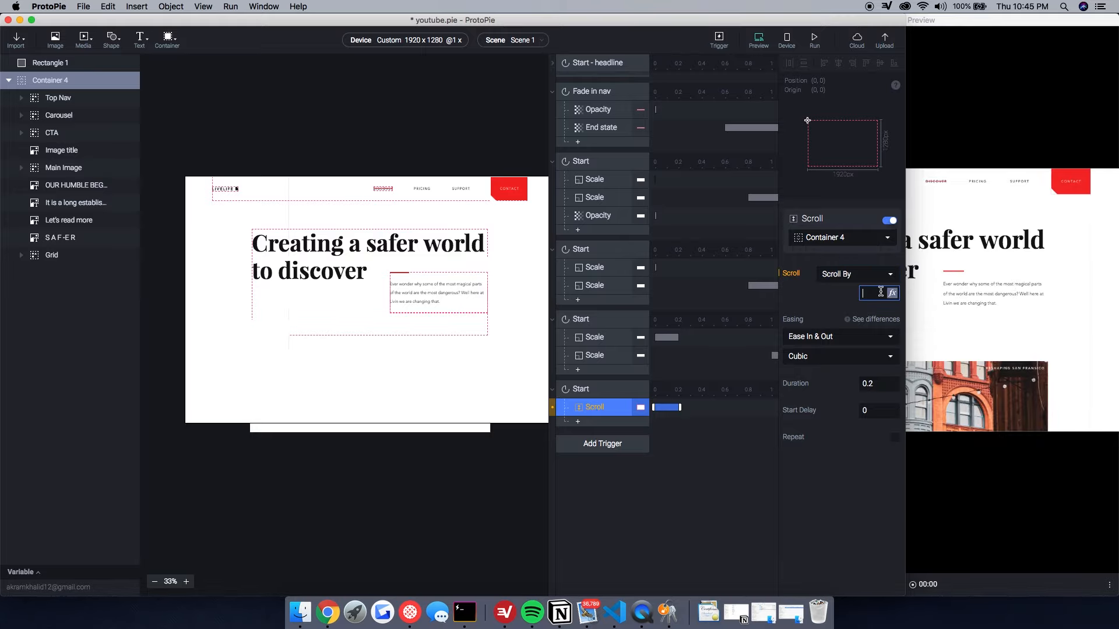
{"action": "key", "text": "Return"}
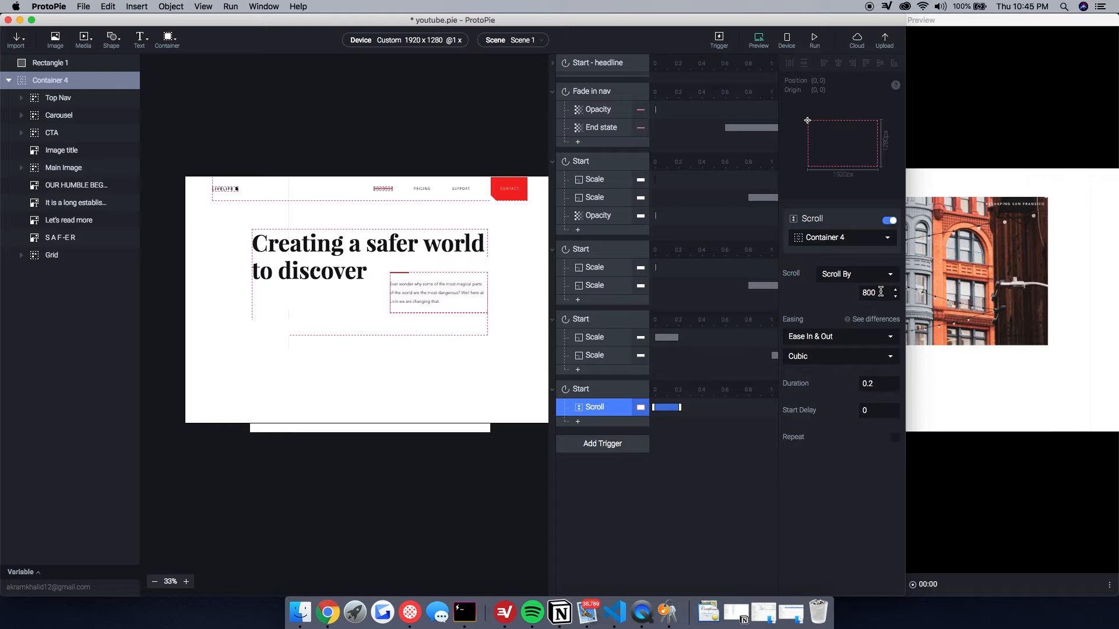
{"action": "left_click", "coordinate": [879, 411]}
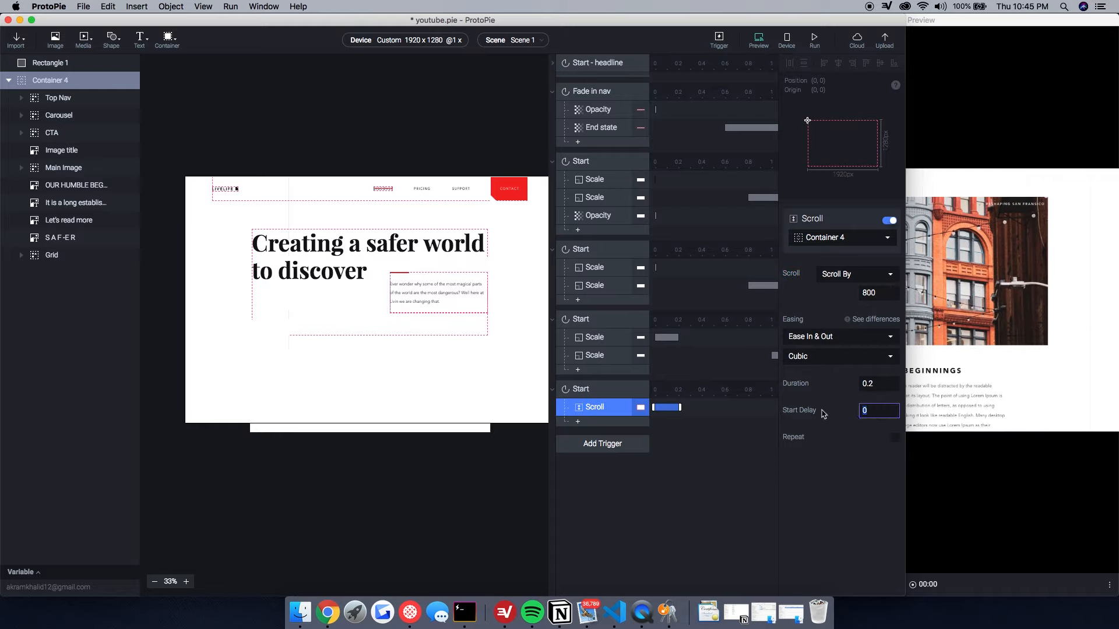
{"action": "key", "text": "Return"}
Step: Try to set the Scroll response's duration to 1.4 and replay the prototype to check the page scroll
{"action": "left_click_drag", "start_coordinate": [879, 382], "coordinate": [855, 386]}
{"action": "type", "text": "1.4"}
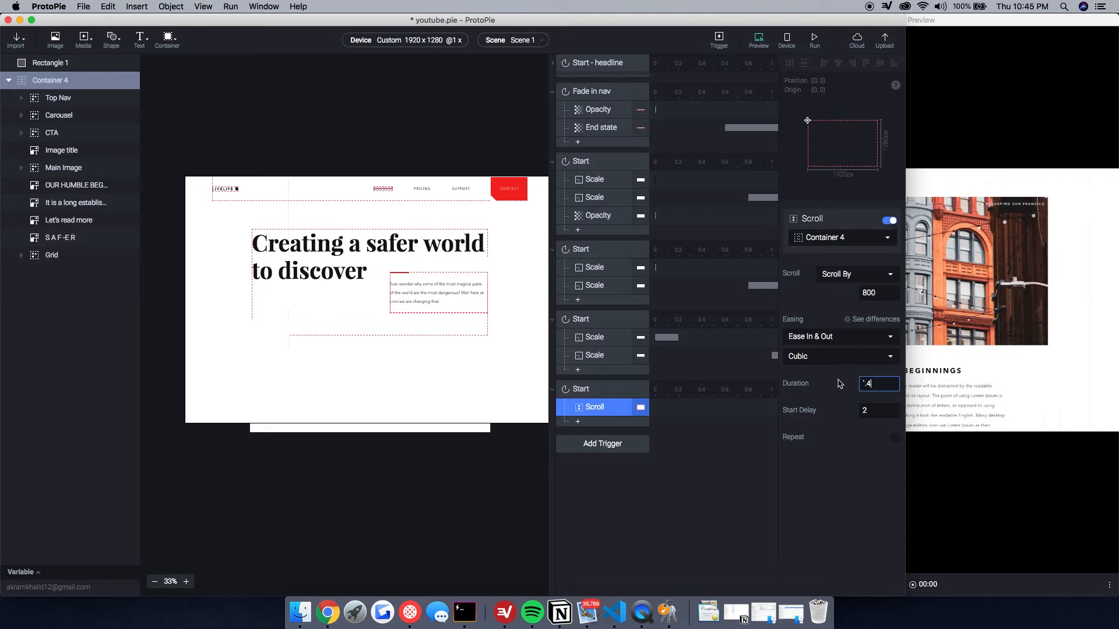
{"action": "key", "text": "Return"}
{"action": "left_click", "coordinate": [984, 349]}
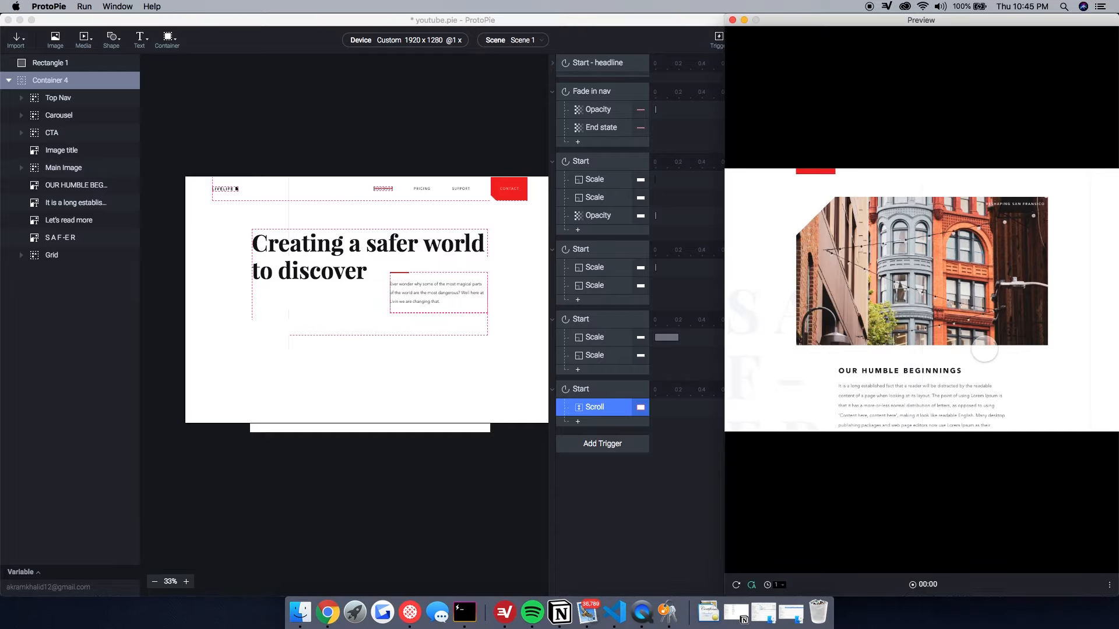
{"action": "left_click", "coordinate": [737, 585]}
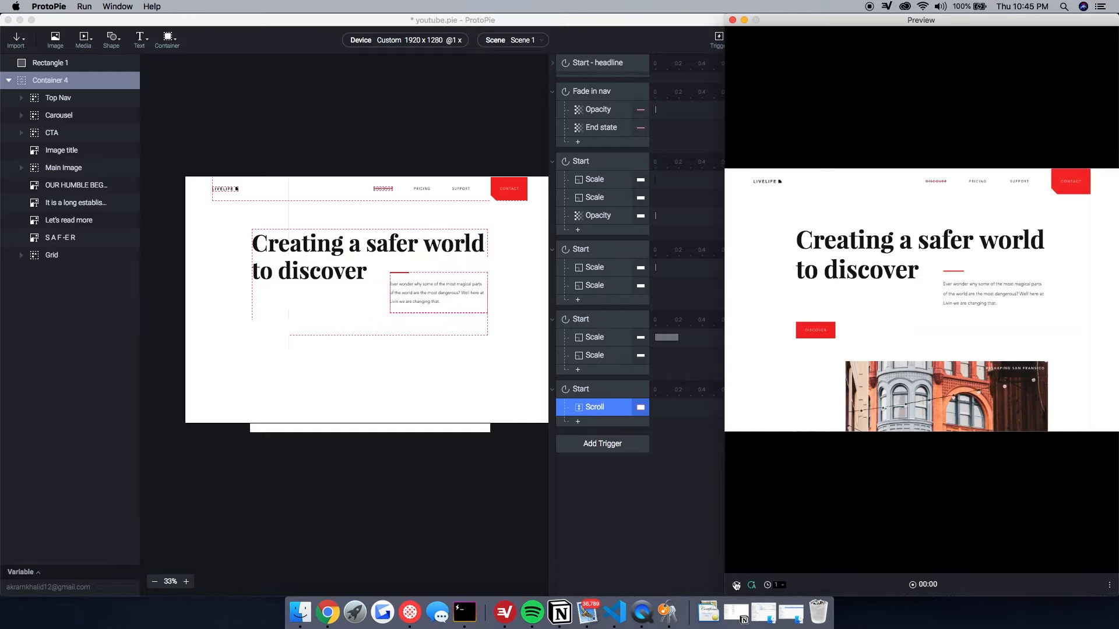
Step: Set the Scroll response's duration to 2 and check the slower page scroll in the preview
{"action": "left_click", "coordinate": [608, 500]}
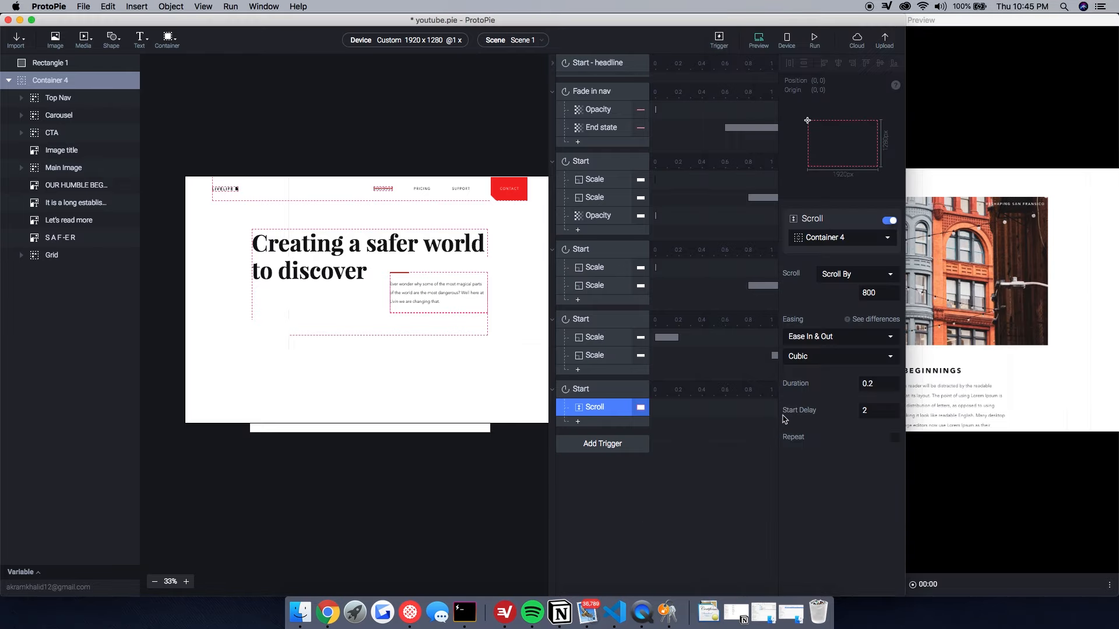
{"action": "left_click_drag", "start_coordinate": [884, 381], "coordinate": [793, 387]}
{"action": "key", "text": "Return"}
{"action": "left_click", "coordinate": [999, 418]}
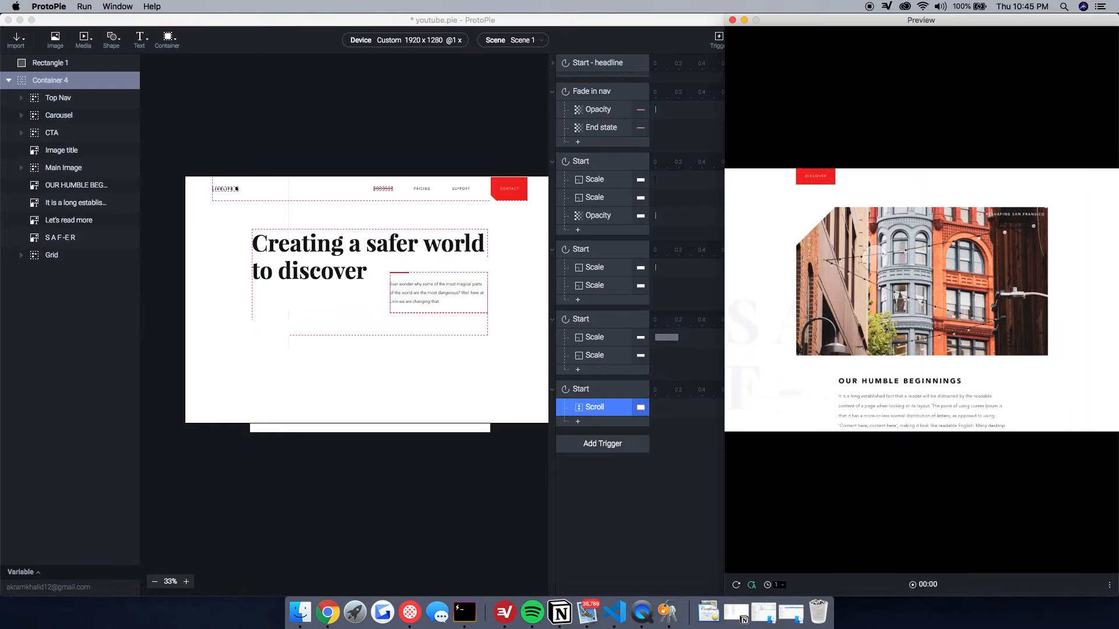
Step: Edit the Scroll response's Scroll By distance, replay the prototype and scroll the previewed page back to its top
{"action": "left_click", "coordinate": [867, 267]}
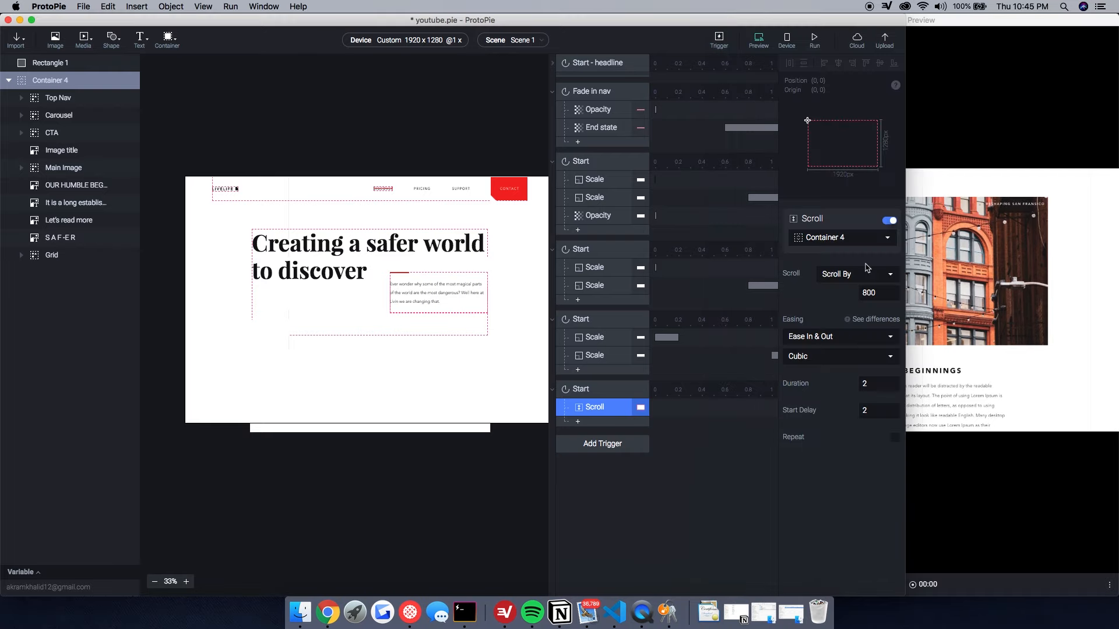
{"action": "left_click", "coordinate": [879, 294]}
{"action": "left_click", "coordinate": [1004, 278]}
{"action": "left_click", "coordinate": [738, 586]}
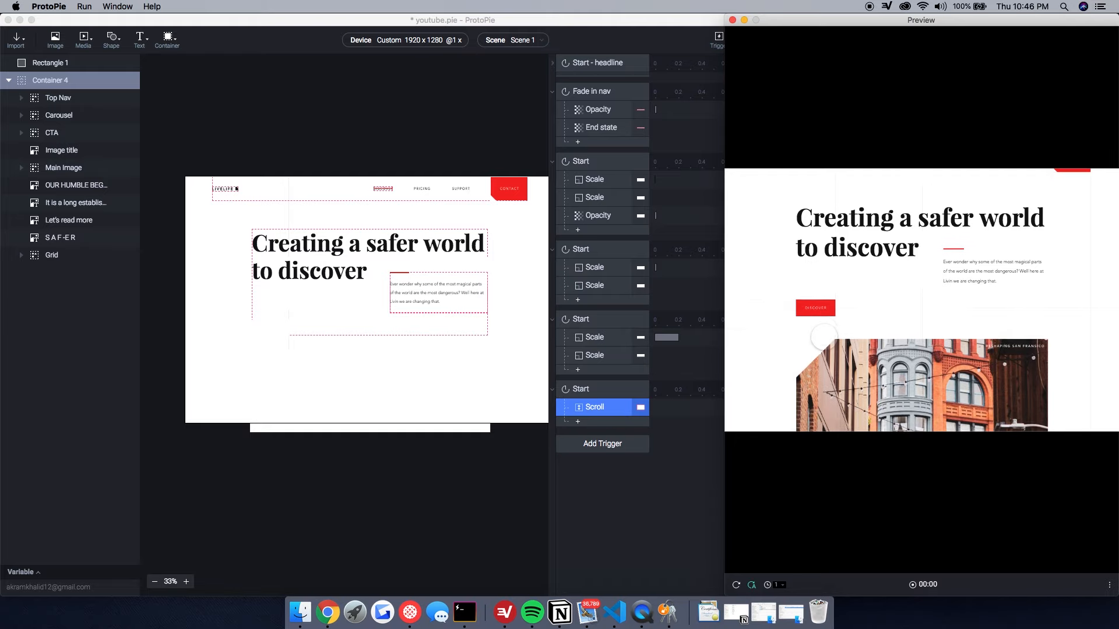
{"action": "left_click_drag", "start_coordinate": [824, 337], "coordinate": [880, 526]}
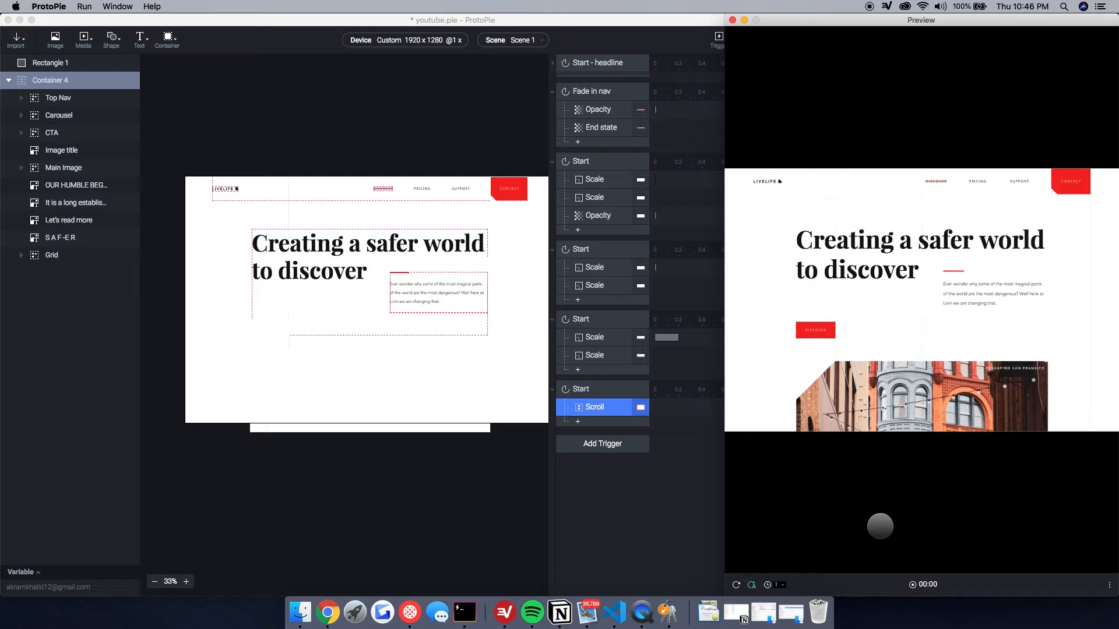